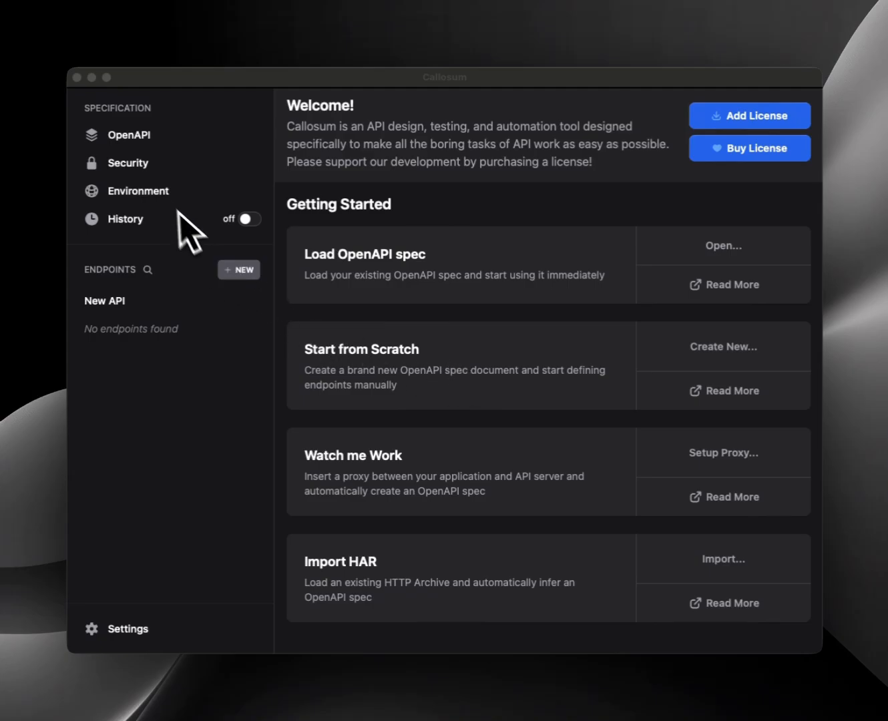
{"action": "left_click", "coordinate": [155, 194]}
{"action": "left_click", "coordinate": [130, 195]}
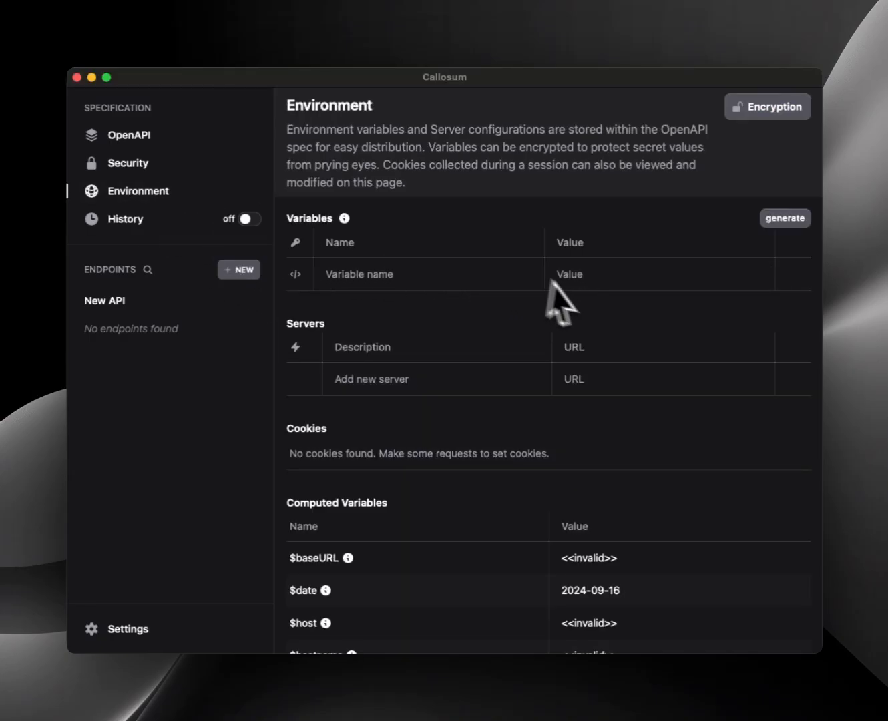
{"action": "left_click", "coordinate": [590, 374]}
{"action": "type", "text": "https://jsonplaceholder.typicode.com"}
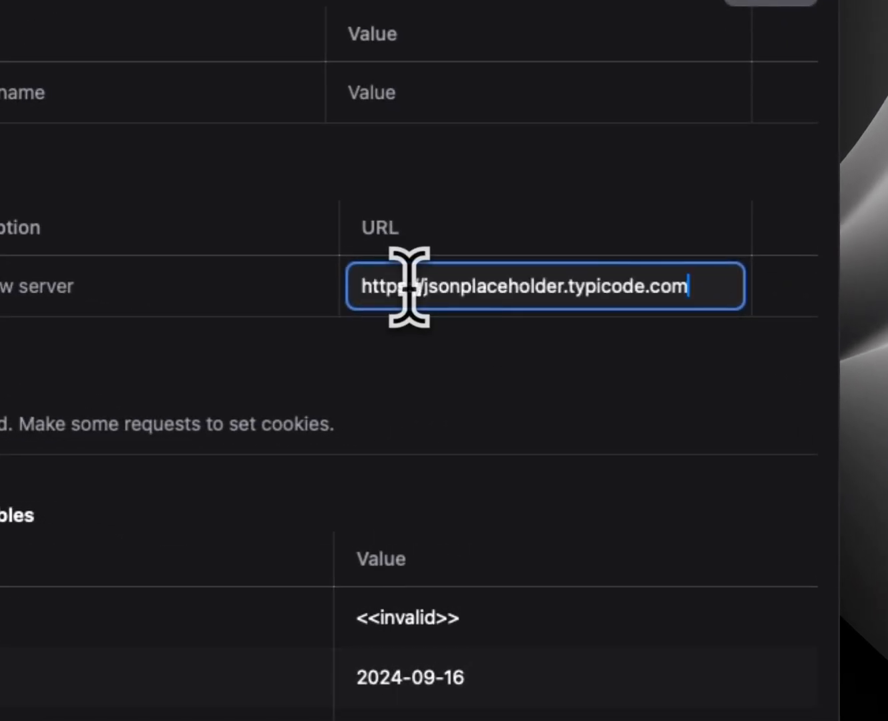
{"action": "key", "text": "Return"}
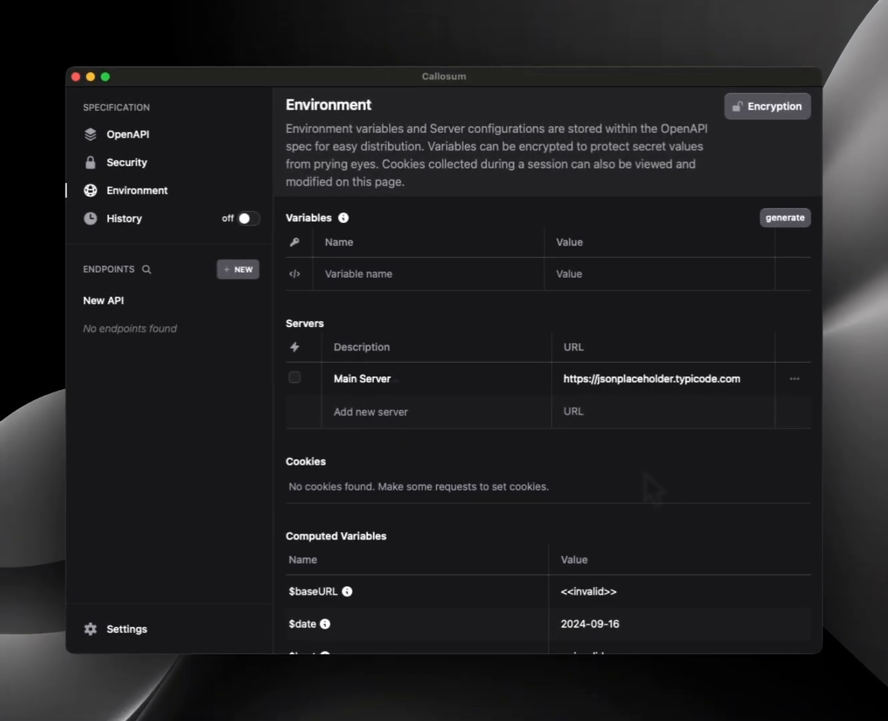
Create a GET endpoint labelled "List Posts" with the path /posts.
{"action": "left_click", "coordinate": [239, 274]}
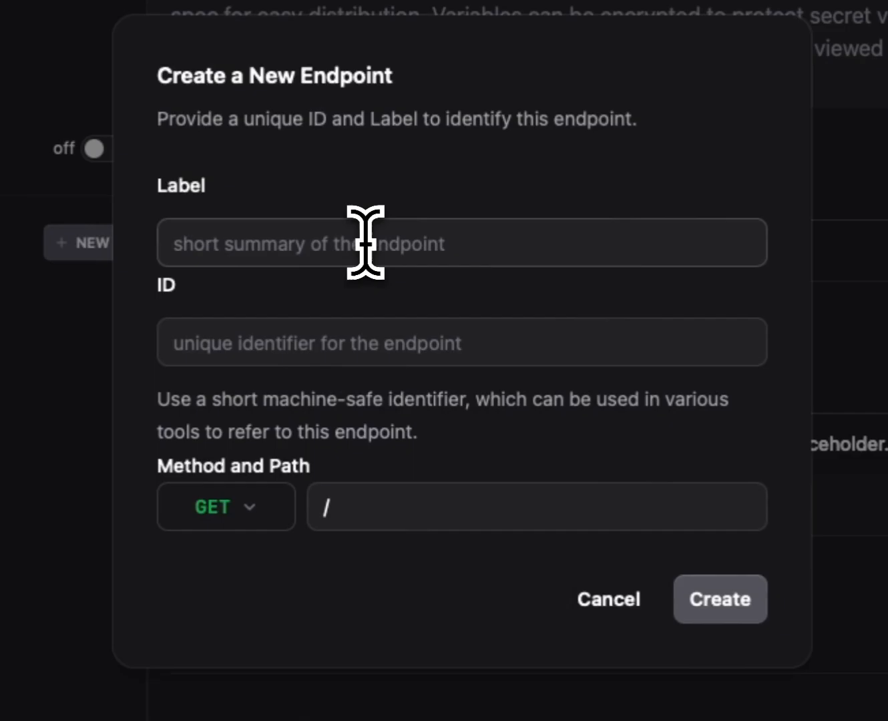
{"action": "left_click", "coordinate": [390, 263]}
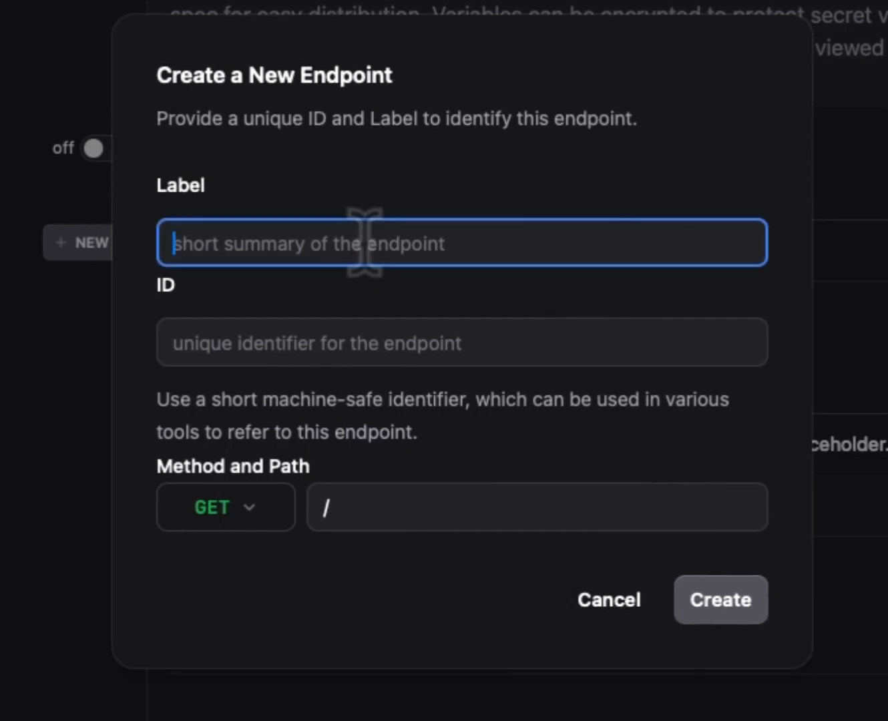
{"action": "type", "text": "List Posts"}
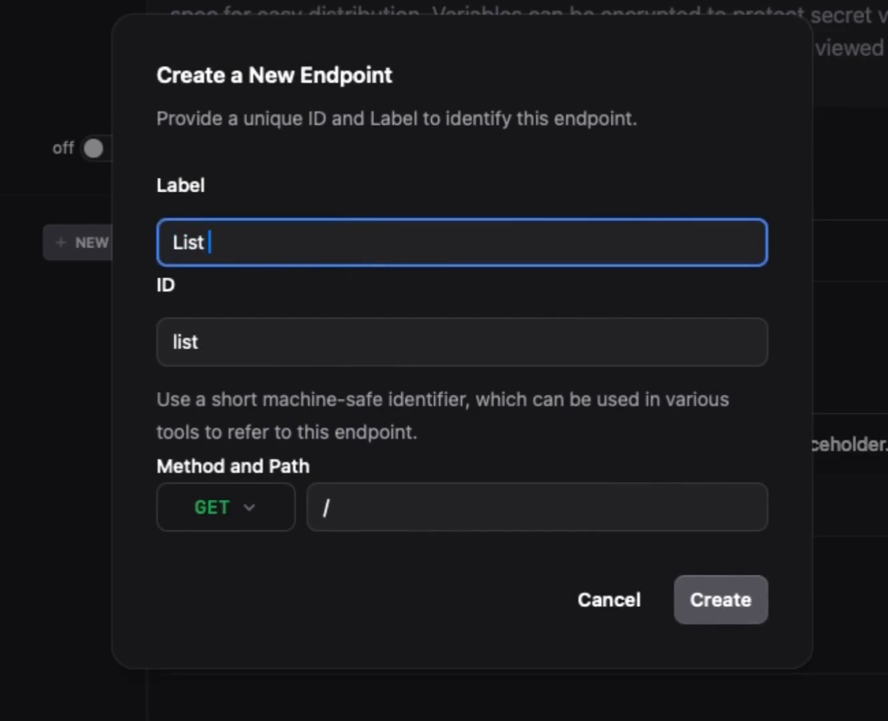
{"action": "left_click", "coordinate": [511, 508]}
{"action": "type", "text": "posts"}
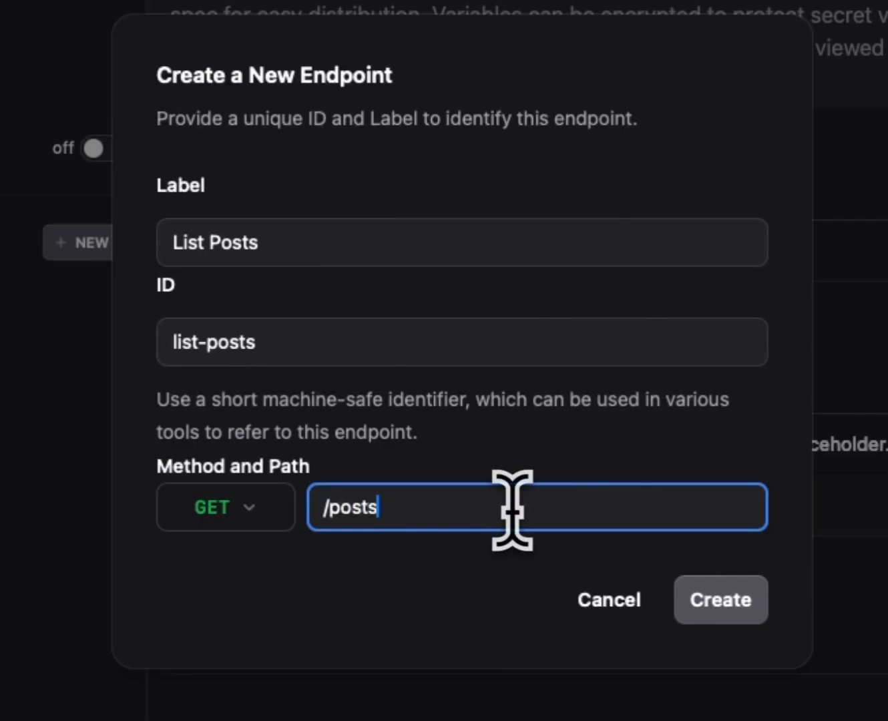
{"action": "left_click", "coordinate": [761, 604]}
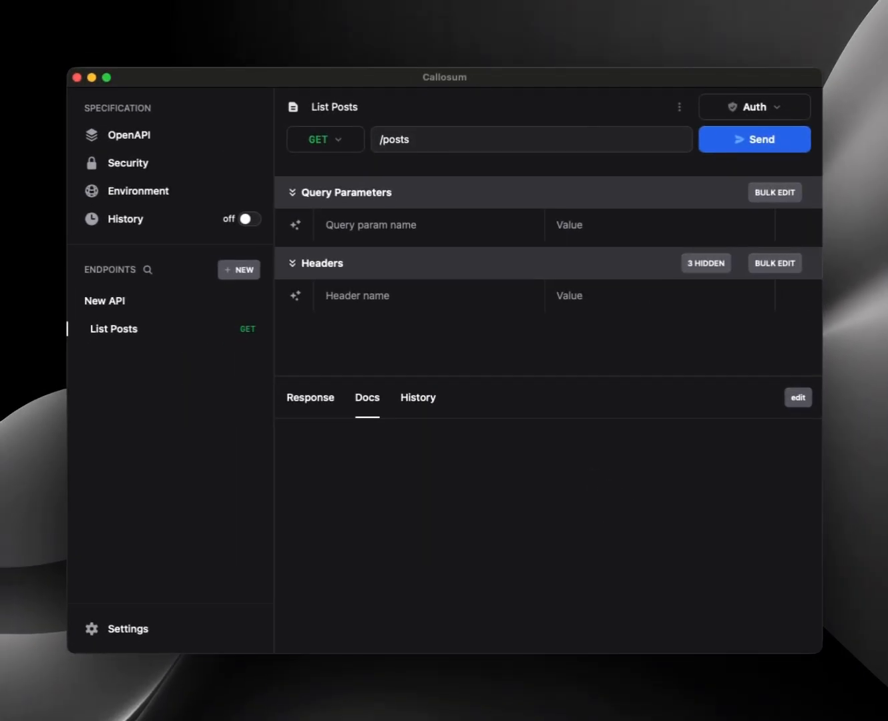
Send the List Posts request and look through the returned response body.
{"action": "left_click", "coordinate": [772, 142]}
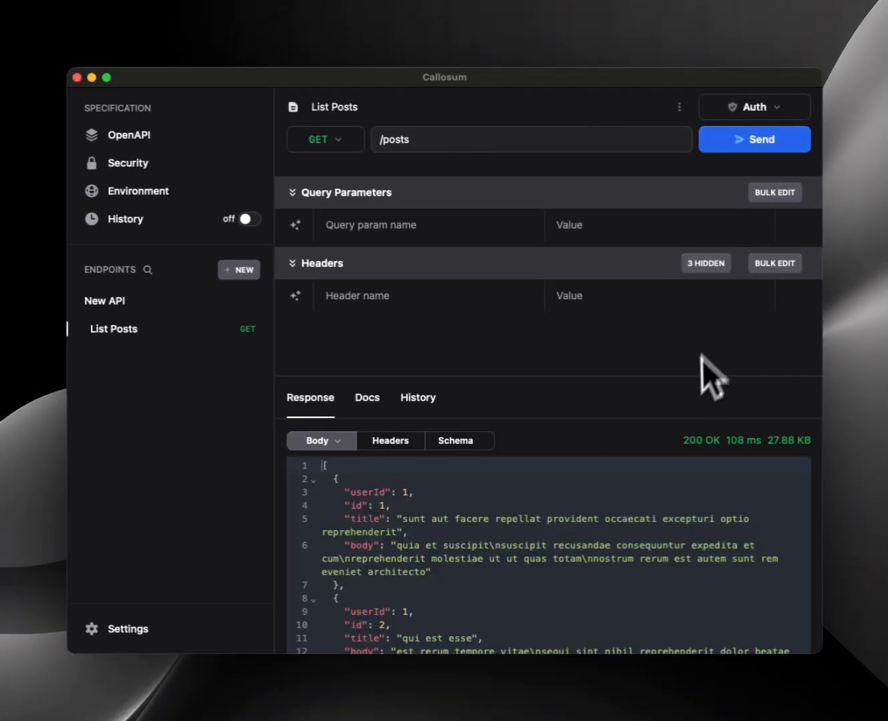
{"action": "scroll", "coordinate": [499, 517], "scroll_direction": "down", "scroll_amount": 3}
{"action": "scroll", "coordinate": [496, 510], "scroll_direction": "down", "scroll_amount": 2}
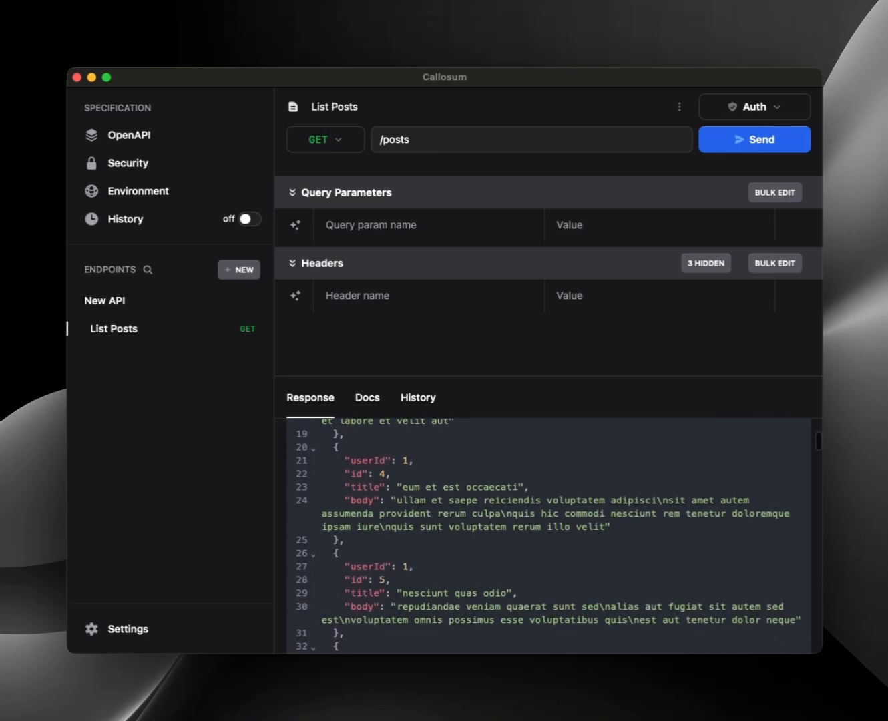
{"action": "scroll", "coordinate": [495, 511], "scroll_direction": "up", "scroll_amount": 6}
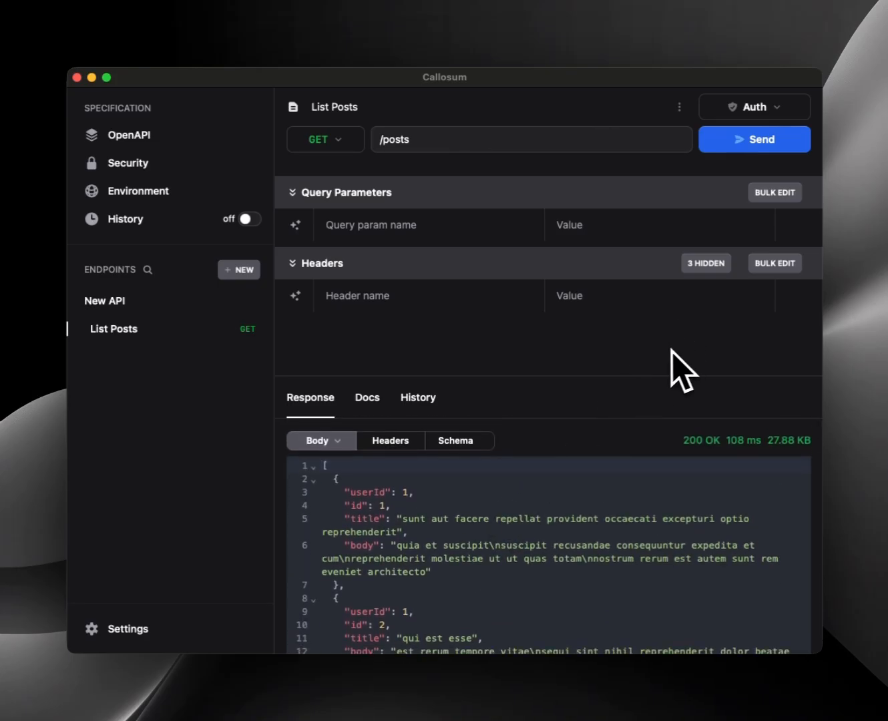
Add the query parameter userId with value 4 to List Posts, send the request and review the response.
{"action": "left_click", "coordinate": [371, 225]}
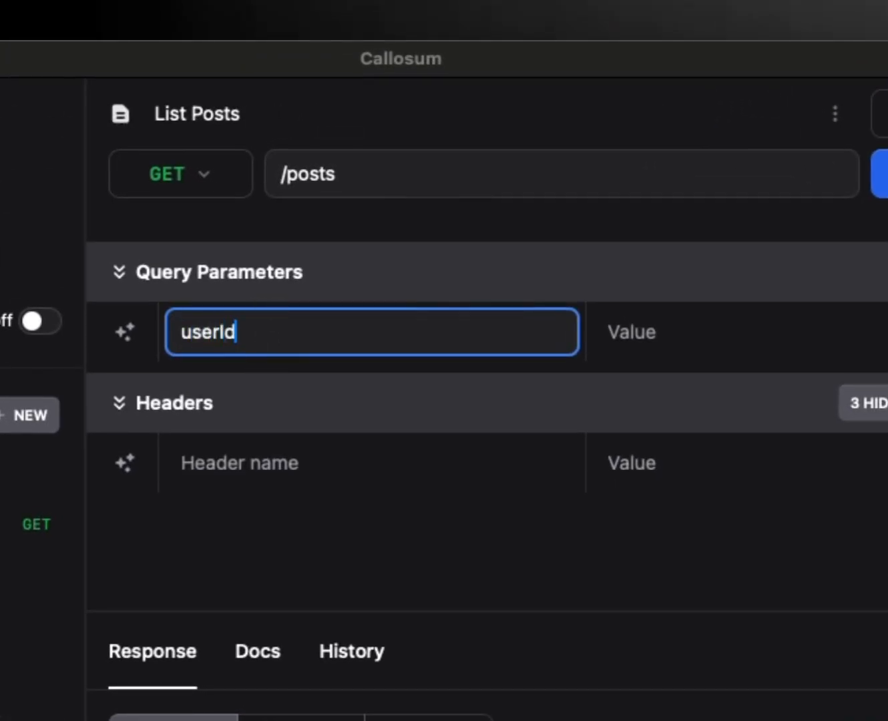
{"action": "key", "text": "Tab"}
{"action": "type", "text": "4"}
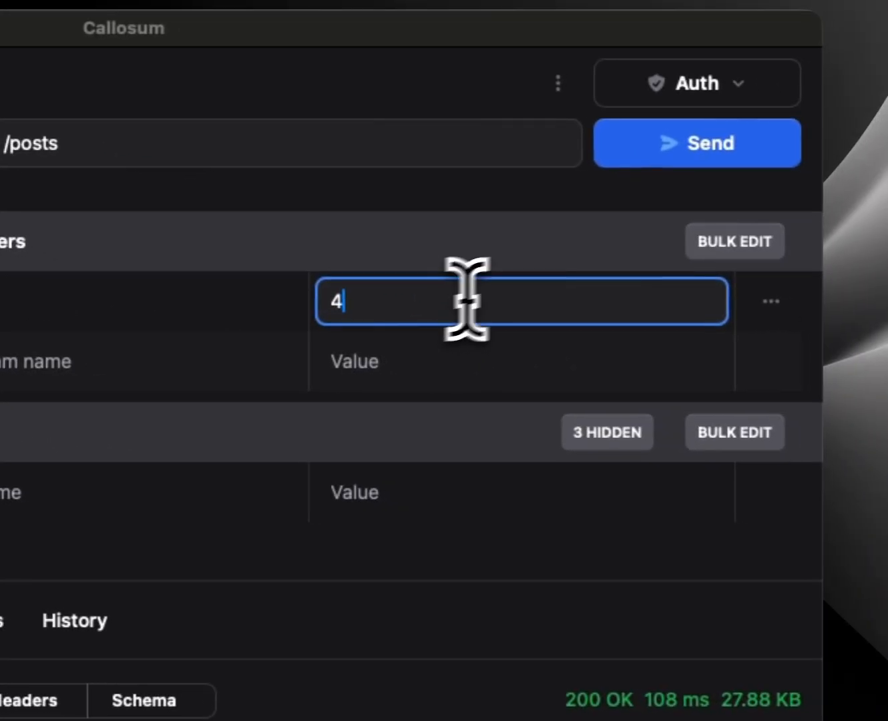
{"action": "left_click", "coordinate": [719, 152]}
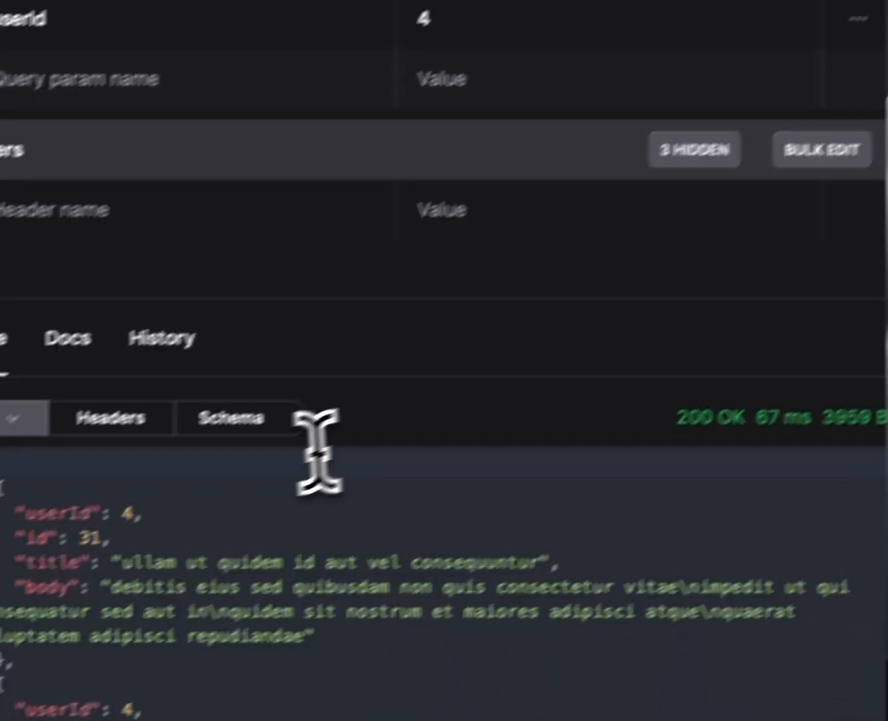
{"action": "scroll", "coordinate": [81, 515], "scroll_direction": "down", "scroll_amount": 5}
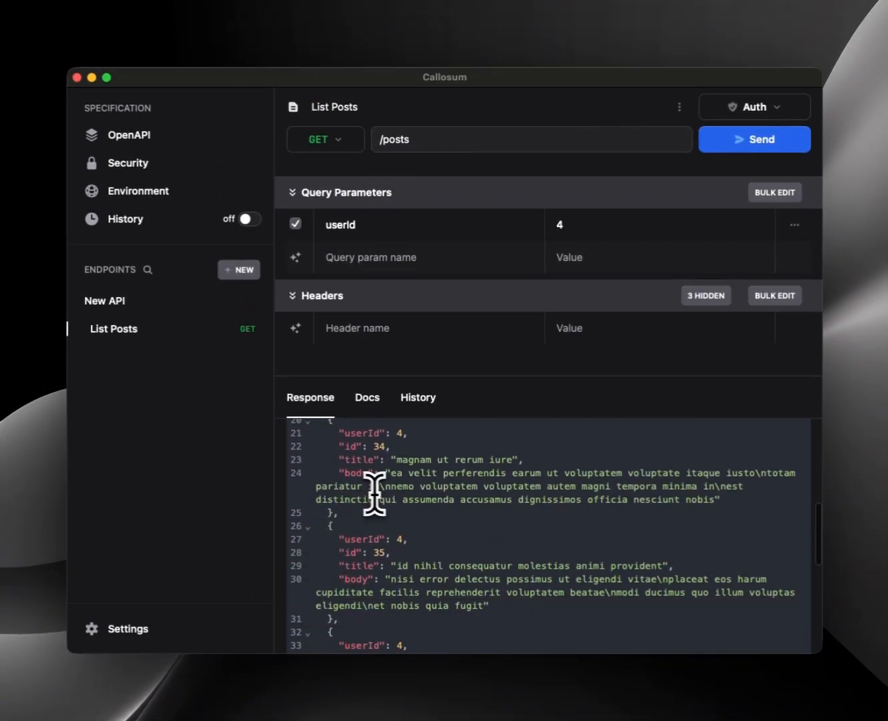
{"action": "scroll", "coordinate": [595, 527], "scroll_direction": "down", "scroll_amount": 4}
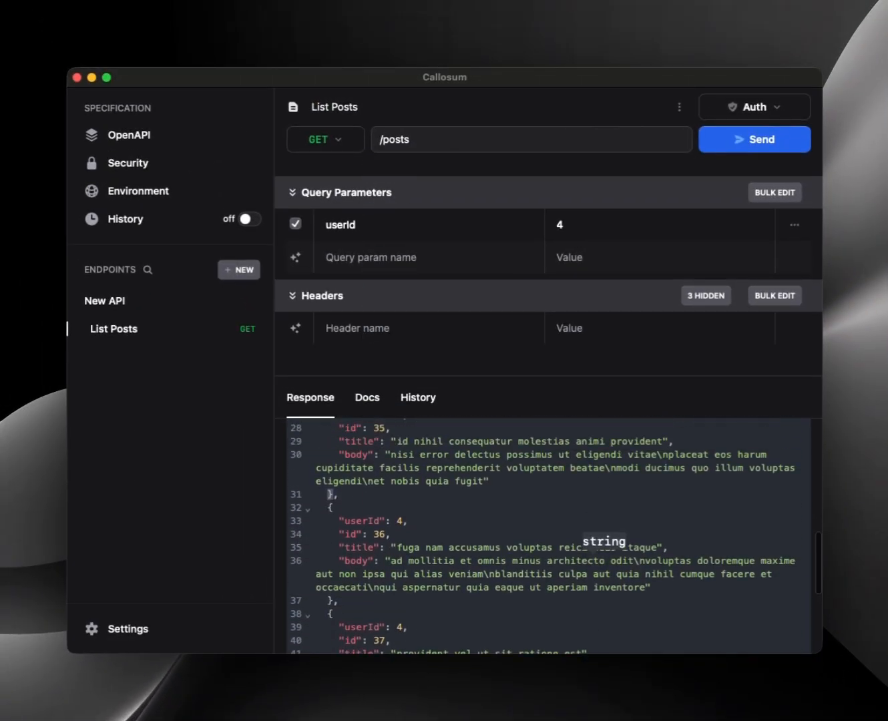
{"action": "scroll", "coordinate": [596, 529], "scroll_direction": "up", "scroll_amount": 10}
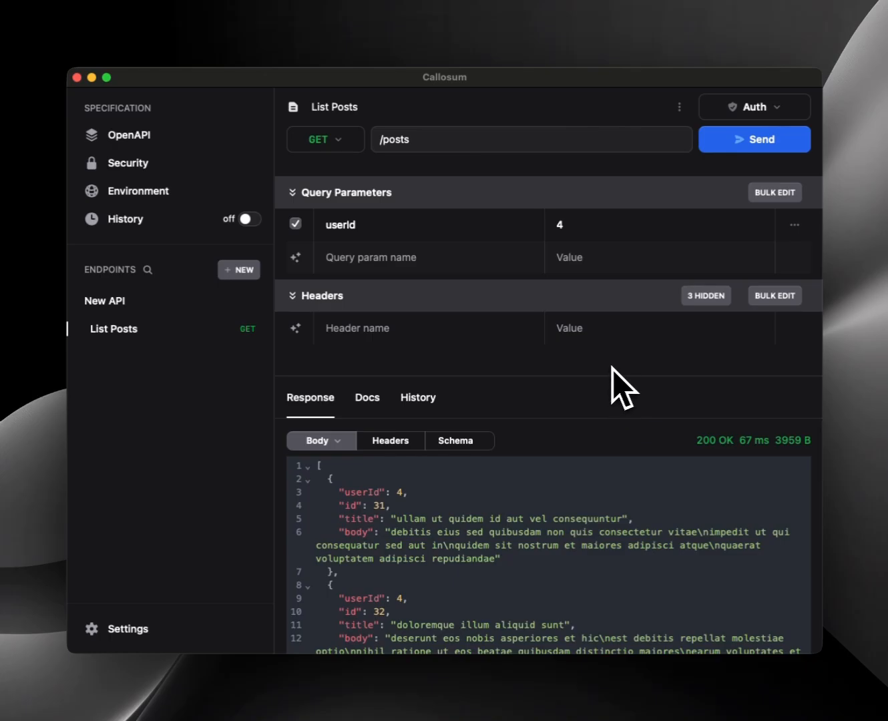
Disable the userId query parameter and send the List Posts request again.
{"action": "left_click", "coordinate": [295, 224]}
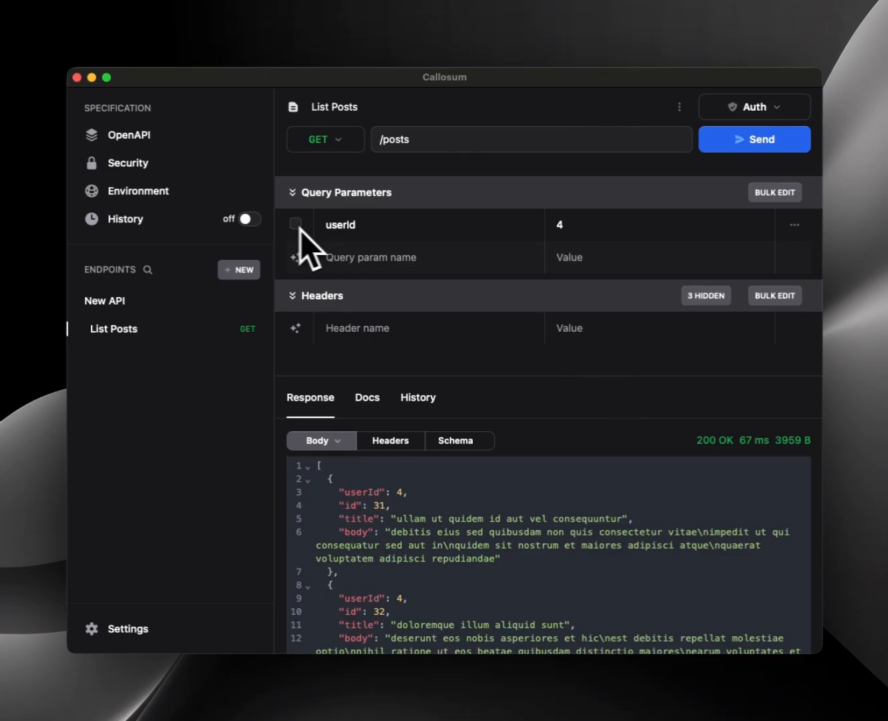
{"action": "left_click", "coordinate": [730, 150]}
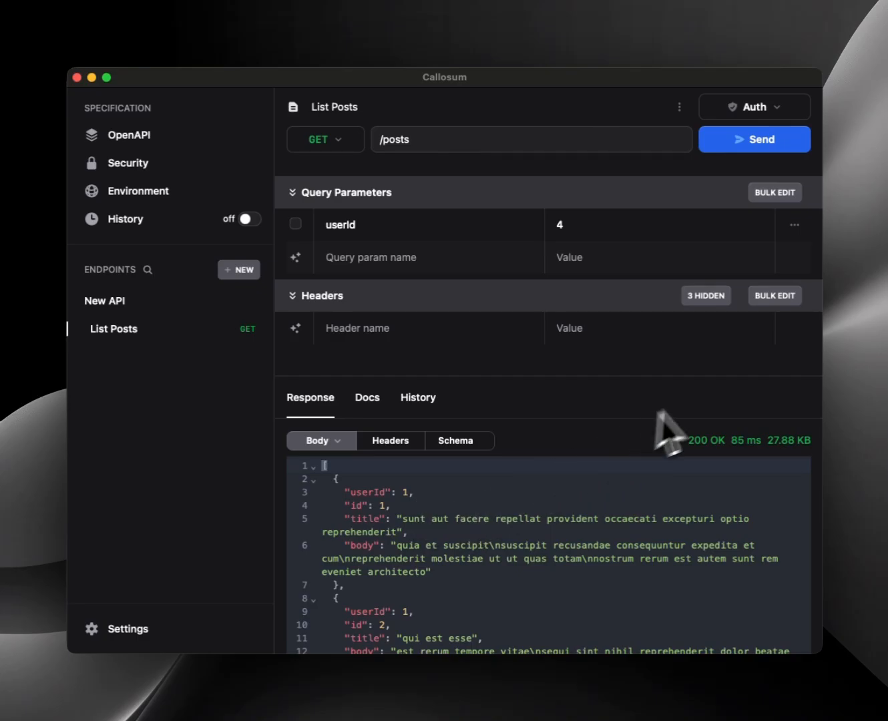
Create a GET endpoint labelled "Get Post" with the path /posts/{postId}.
{"action": "left_click", "coordinate": [242, 274]}
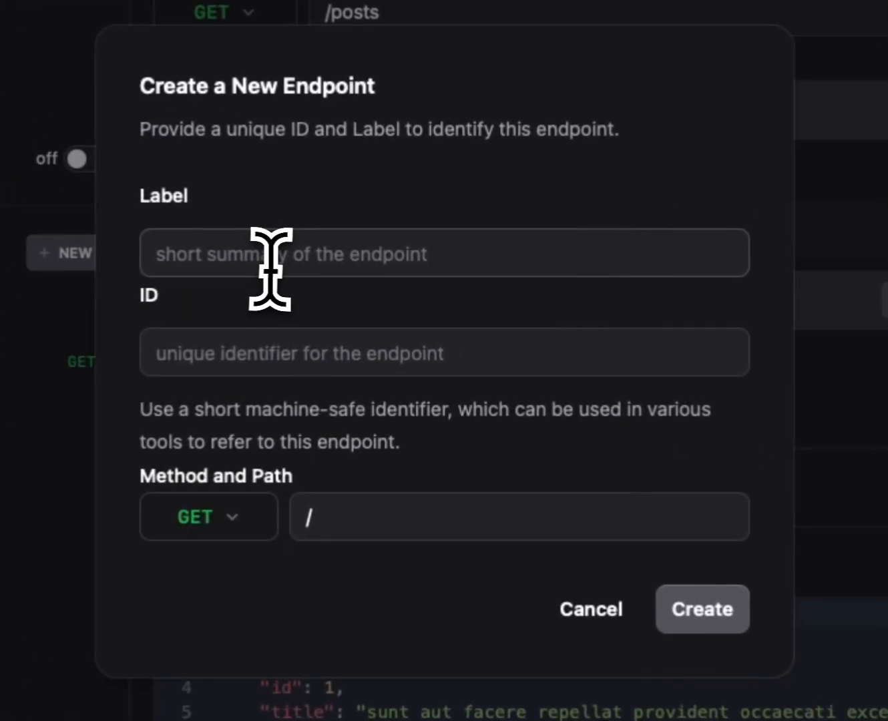
{"action": "left_click", "coordinate": [265, 268]}
{"action": "type", "text": "Get Post"}
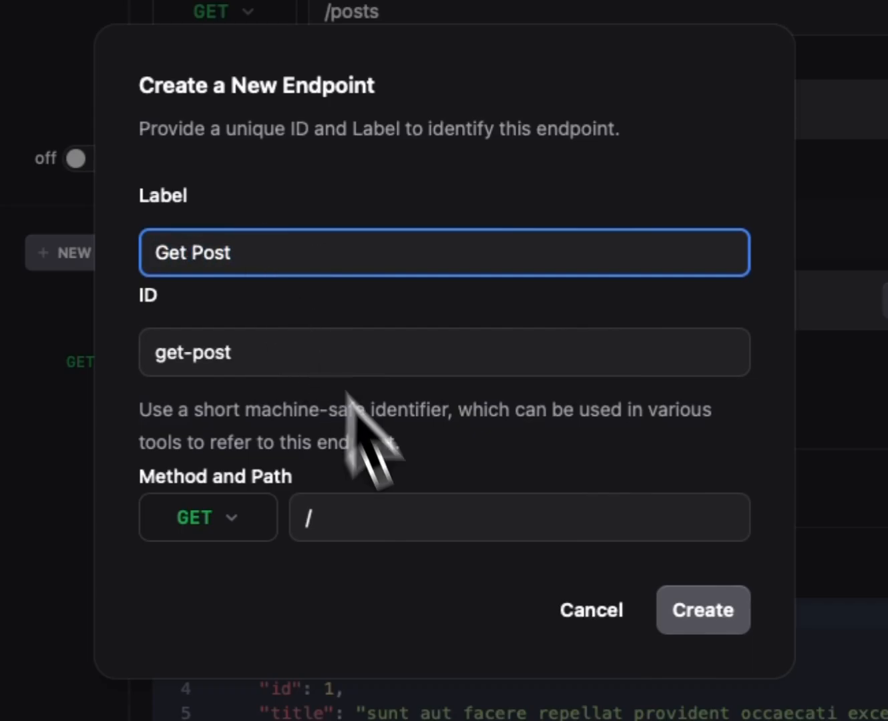
{"action": "left_click", "coordinate": [359, 522]}
{"action": "type", "text": "posts/{postId"}
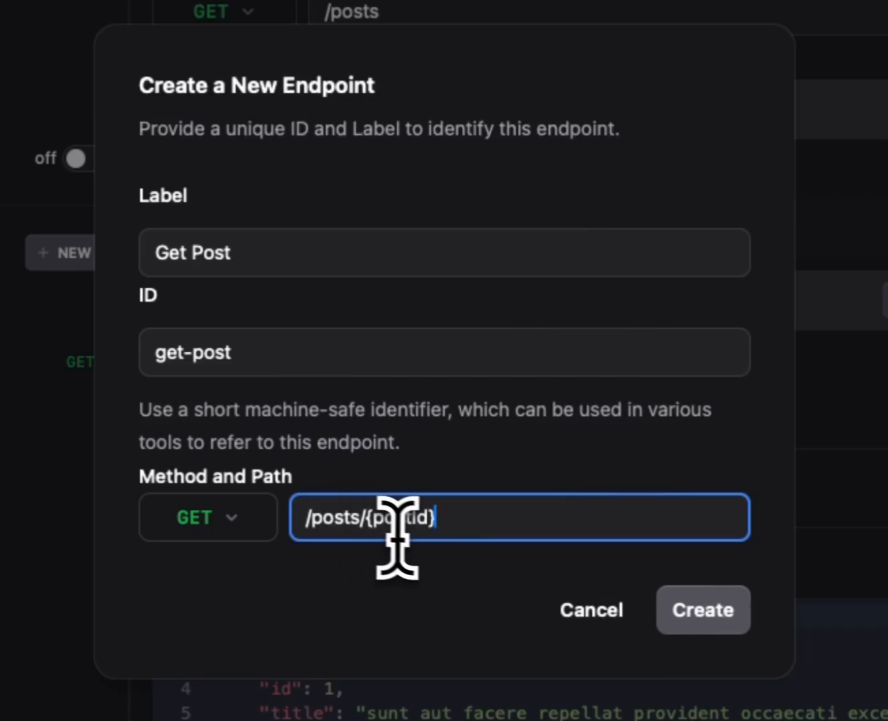
{"action": "left_click_drag", "start_coordinate": [362, 520], "coordinate": [591, 519]}
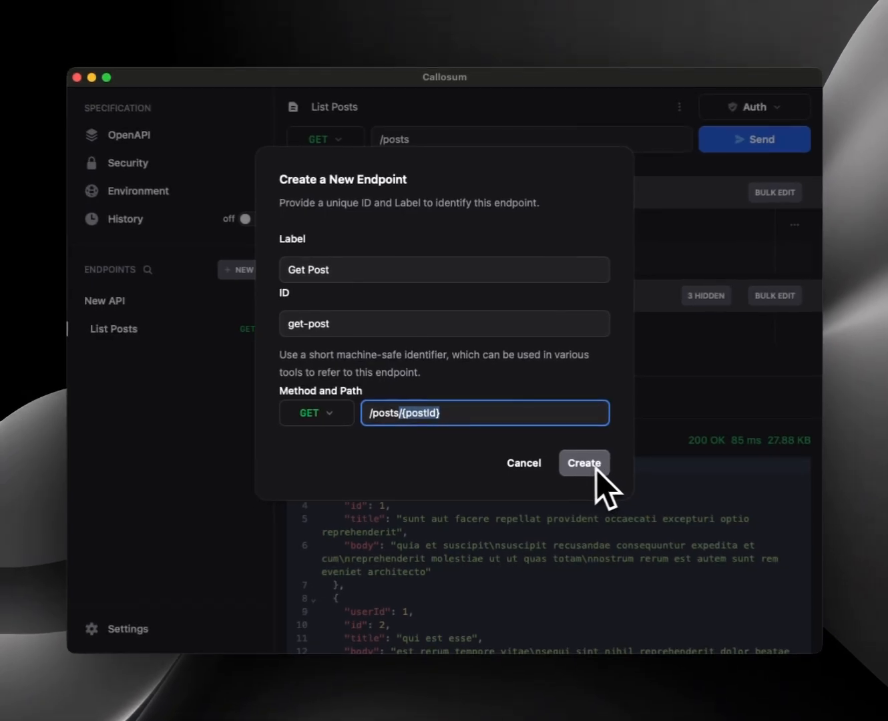
{"action": "left_click", "coordinate": [588, 467]}
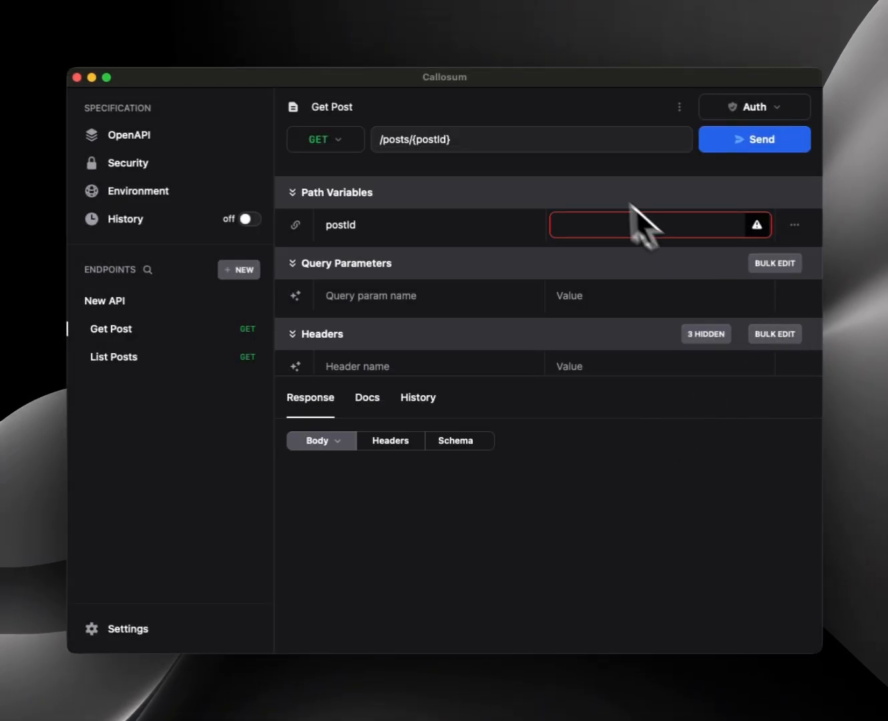
Set the postId path variable to 42, send the Get Post request and inspect the id in the response.
{"action": "left_click", "coordinate": [599, 225]}
{"action": "type", "text": "42"}
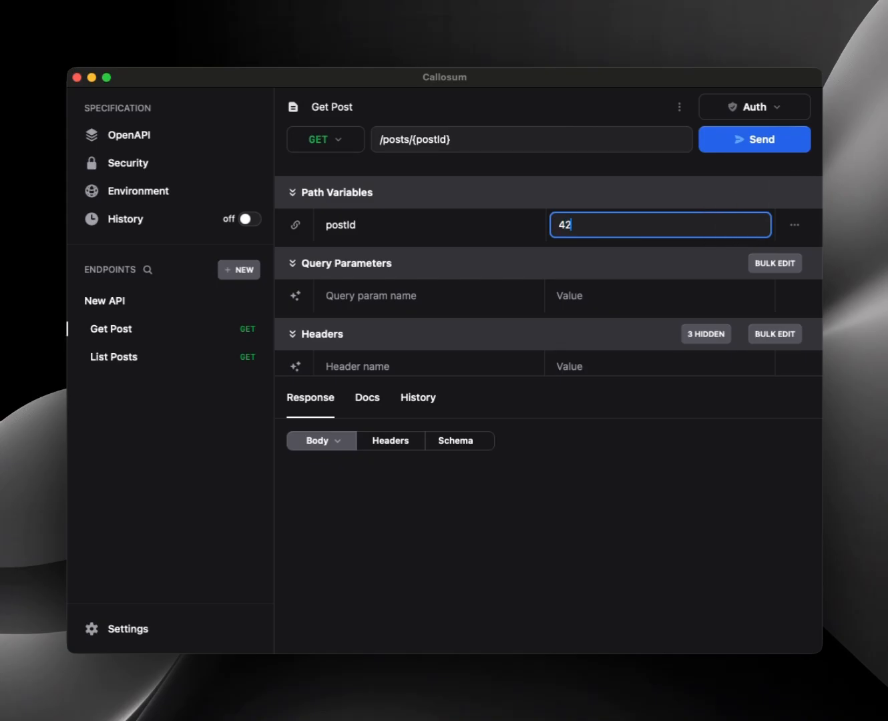
{"action": "left_click", "coordinate": [760, 148]}
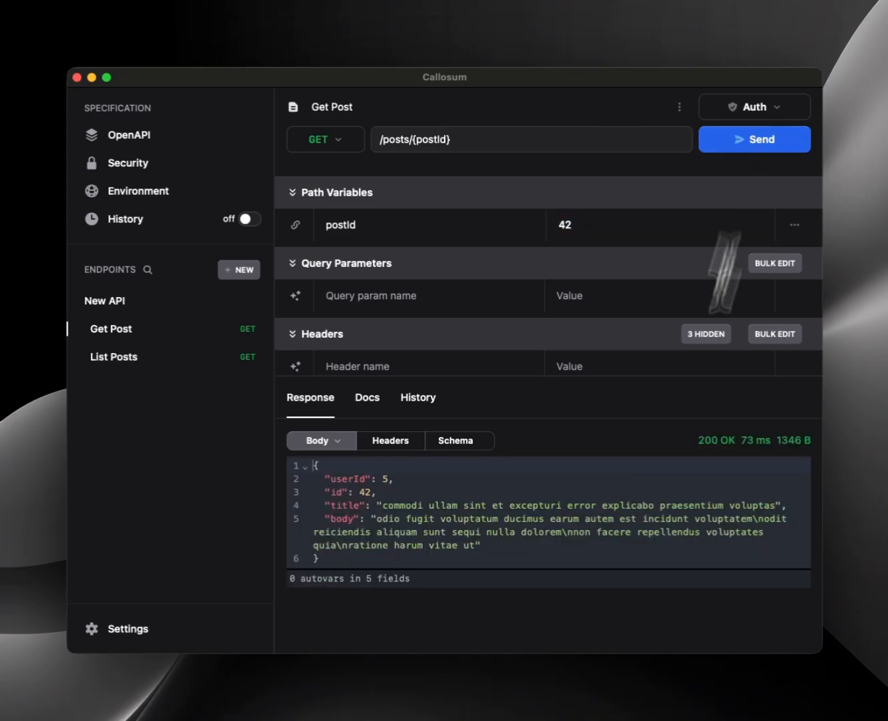
{"action": "left_click_drag", "start_coordinate": [383, 497], "coordinate": [298, 494]}
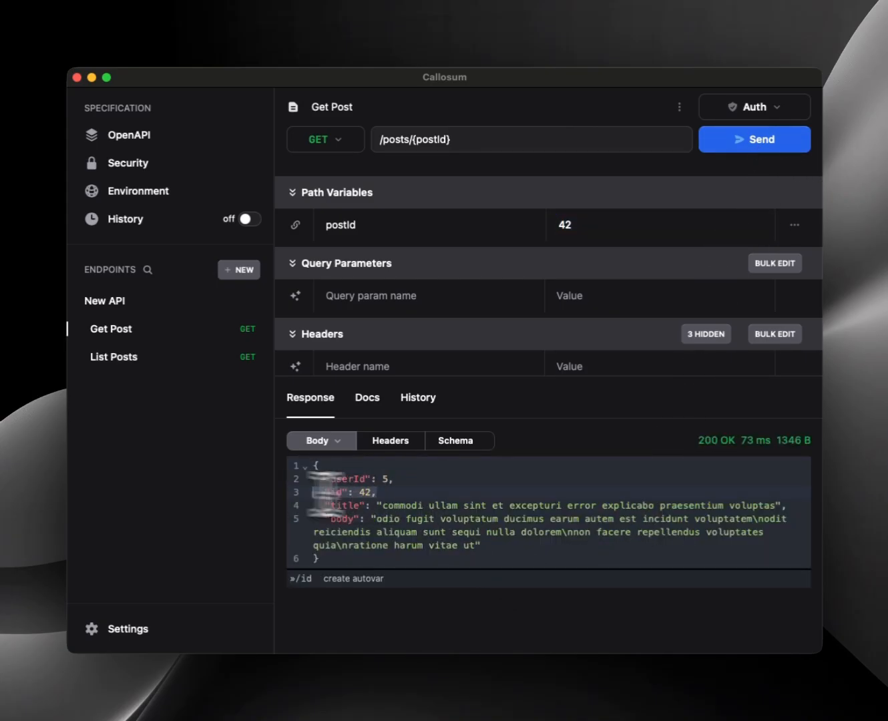
{"action": "left_click", "coordinate": [659, 544]}
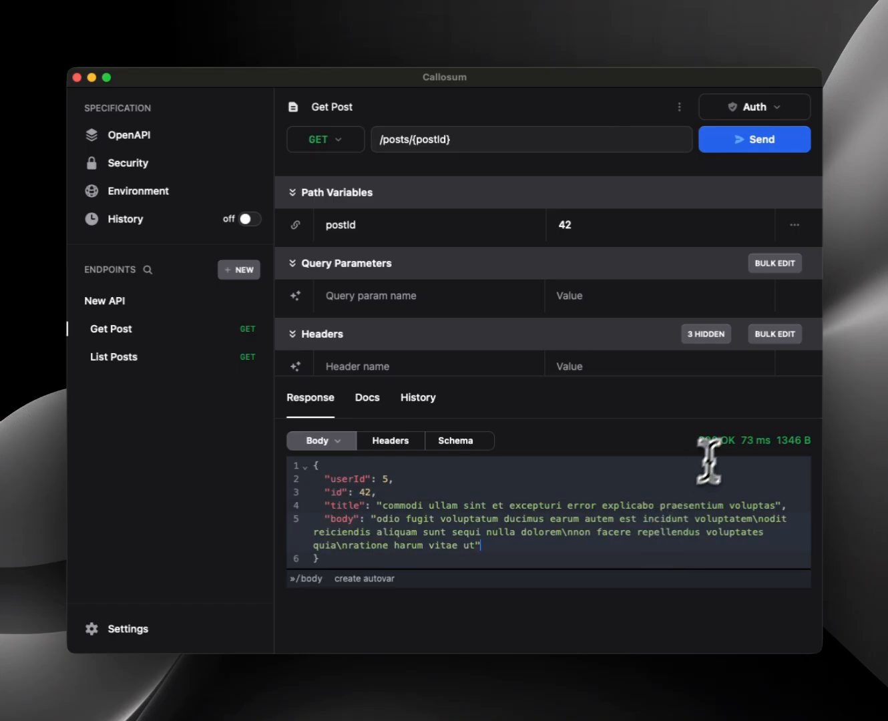
Set the data type of the postId path variable to Integer.
{"action": "left_click", "coordinate": [621, 223]}
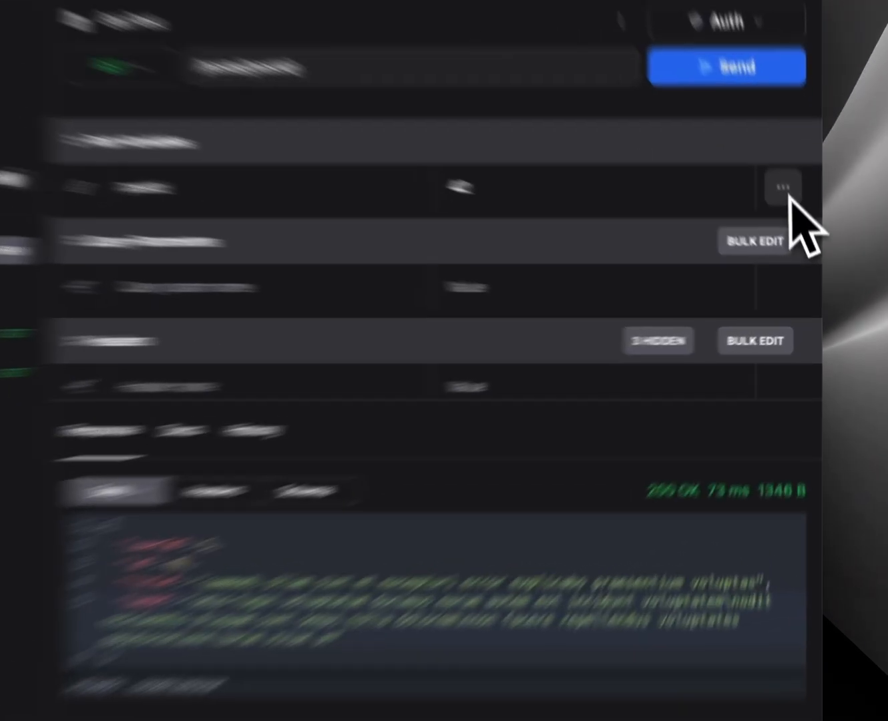
{"action": "left_click", "coordinate": [795, 225]}
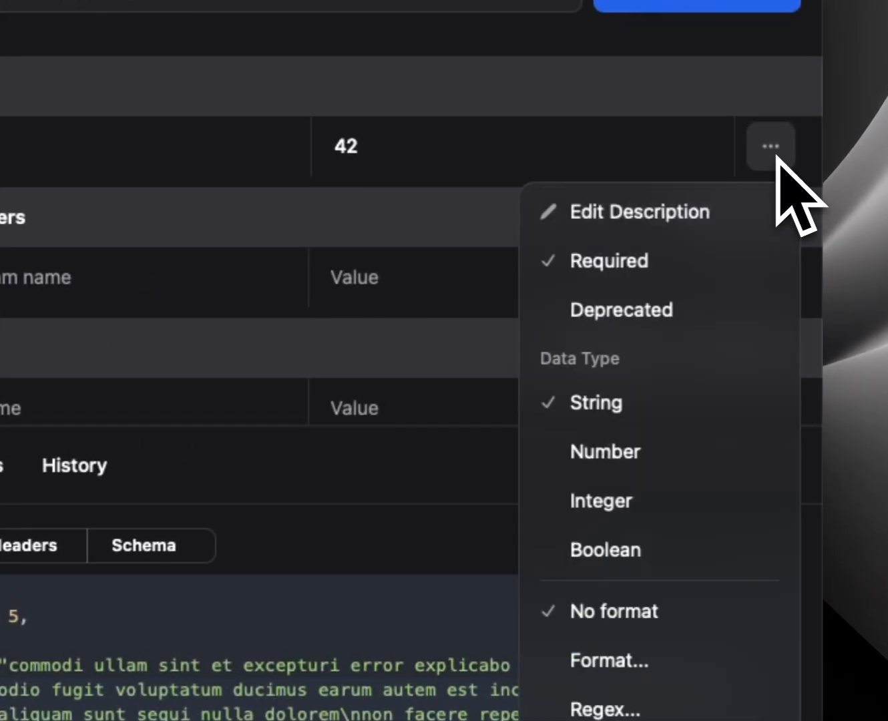
{"action": "left_click", "coordinate": [587, 507]}
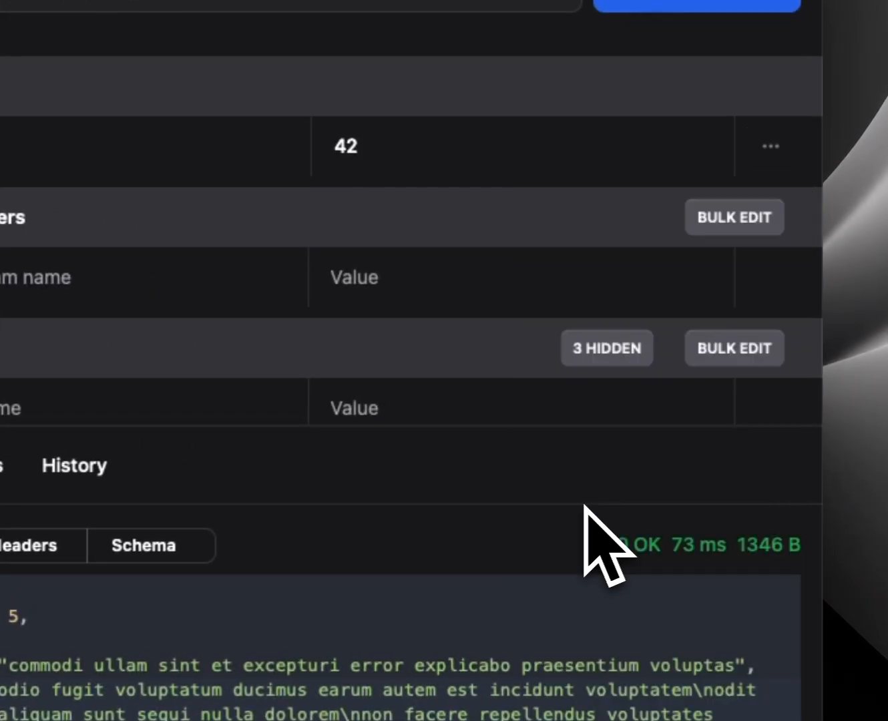
Enter abc as the postId value to test the integer validation and check the field's warning.
{"action": "left_click", "coordinate": [409, 151]}
{"action": "double_click", "coordinate": [408, 151]}
{"action": "type", "text": "abc"}
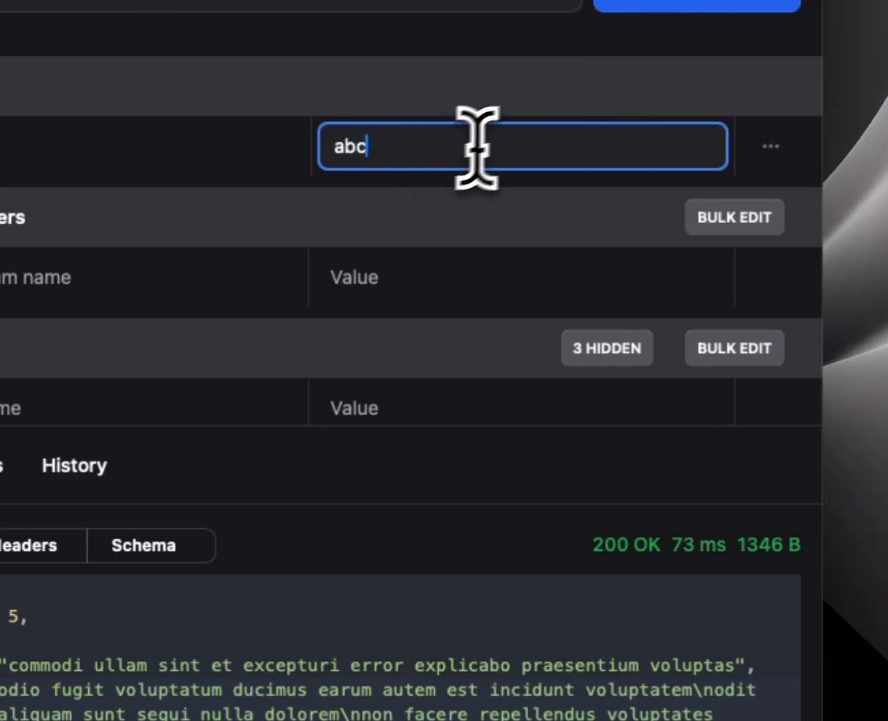
{"action": "left_click", "coordinate": [512, 573]}
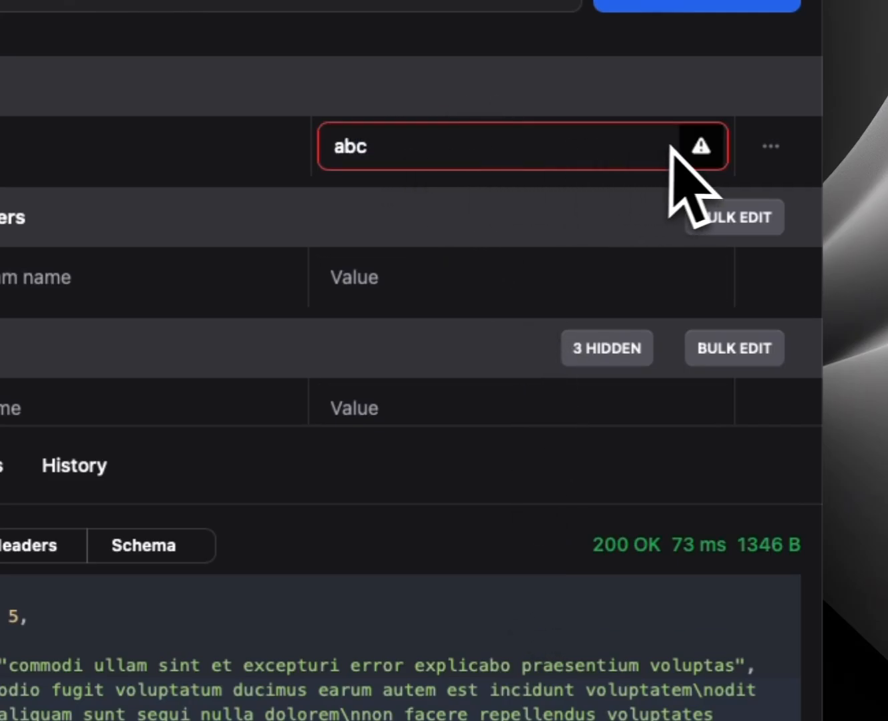
{"action": "mouse_move", "coordinate": [701, 147]}
Set the postId value to 42 and send the Get Post request again.
{"action": "left_click", "coordinate": [530, 155]}
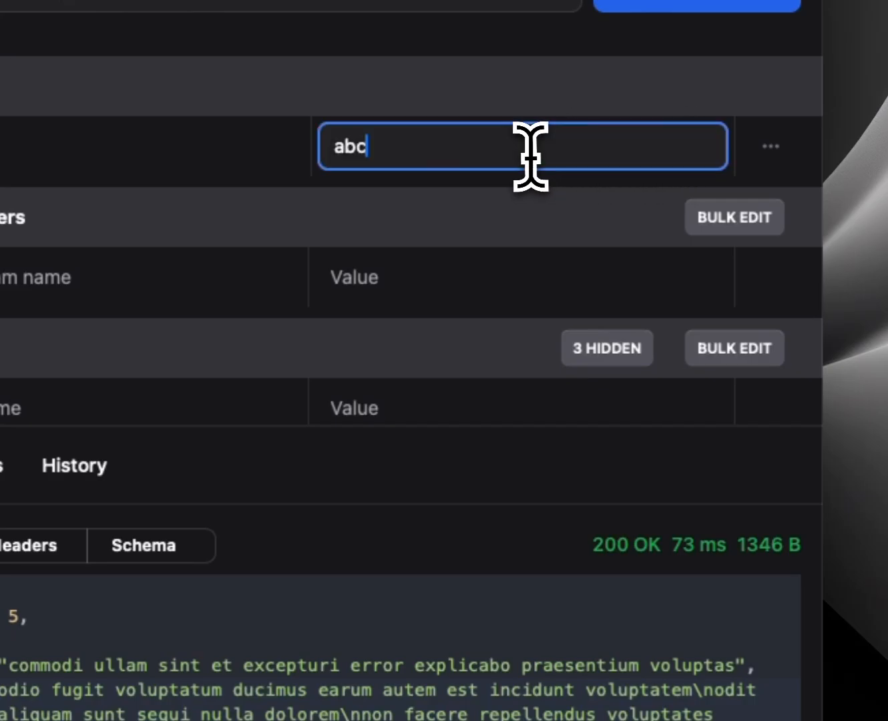
{"action": "double_click", "coordinate": [529, 157]}
{"action": "type", "text": "42"}
{"action": "left_click", "coordinate": [739, 5]}
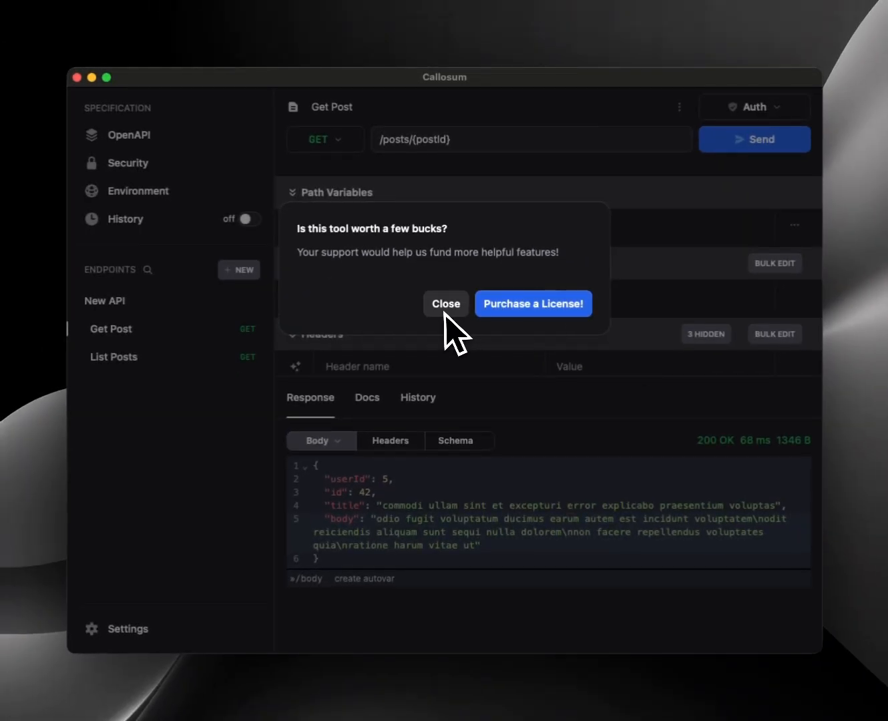
Dismiss the license prompt and review the /posts and /posts/{postId} definitions in the OpenAPI YAML specification.
{"action": "left_click", "coordinate": [445, 304]}
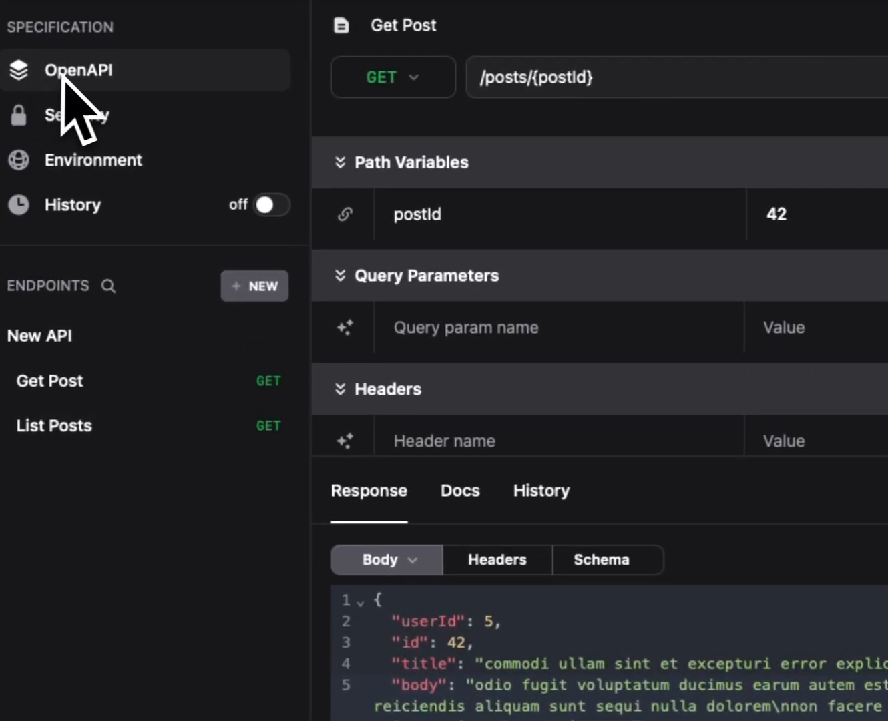
{"action": "left_click", "coordinate": [95, 107]}
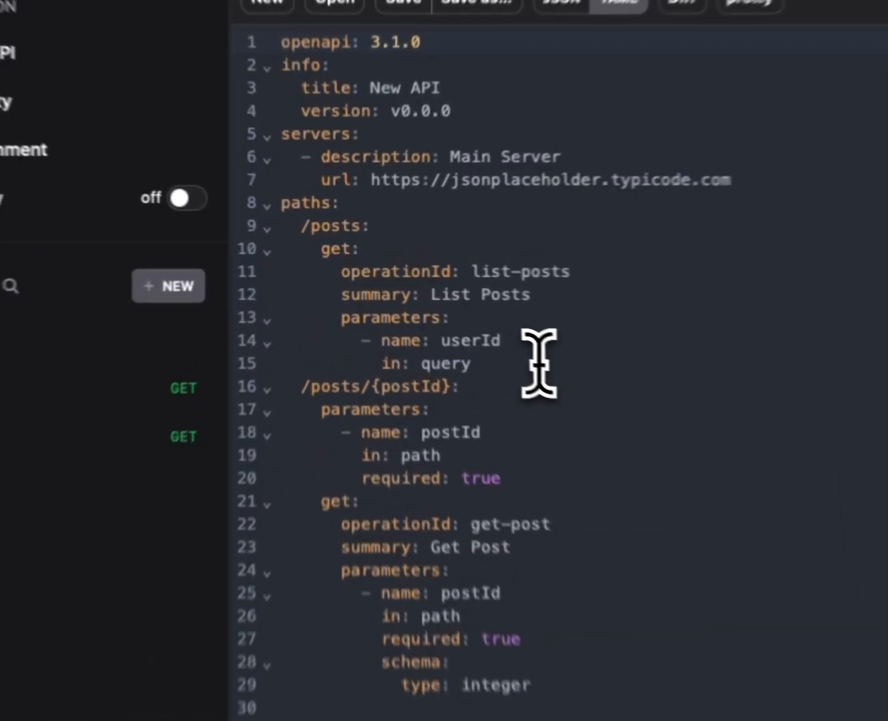
{"action": "left_click_drag", "start_coordinate": [465, 311], "coordinate": [257, 215]}
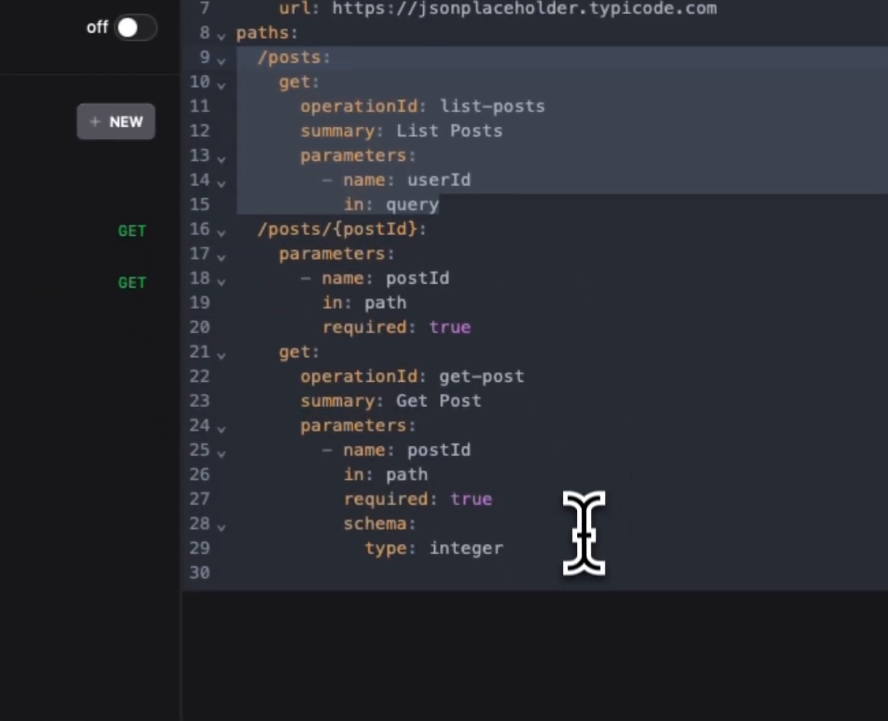
{"action": "left_click_drag", "start_coordinate": [582, 536], "coordinate": [254, 350]}
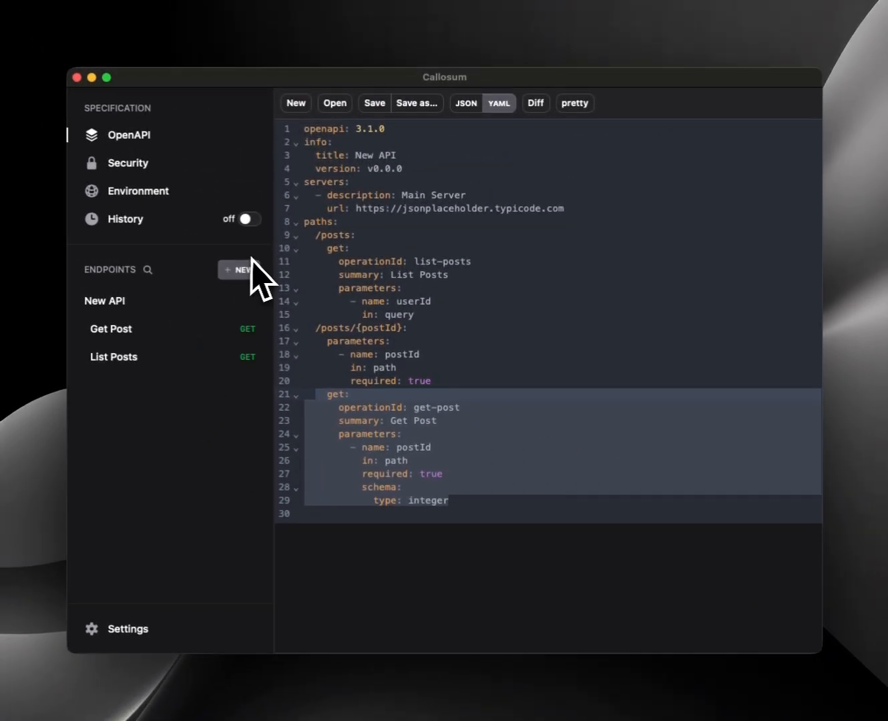
Create a GET endpoint labelled Get User with the ID get-user and the path /users/{userId}.
{"action": "left_click", "coordinate": [239, 270]}
{"action": "left_click", "coordinate": [359, 277]}
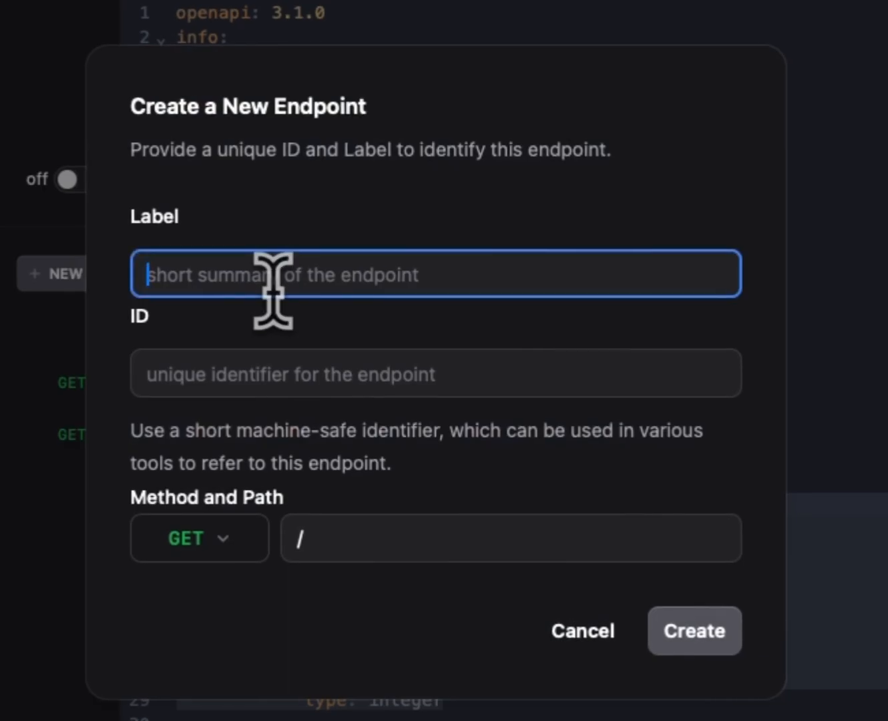
{"action": "type", "text": "Get Us"}
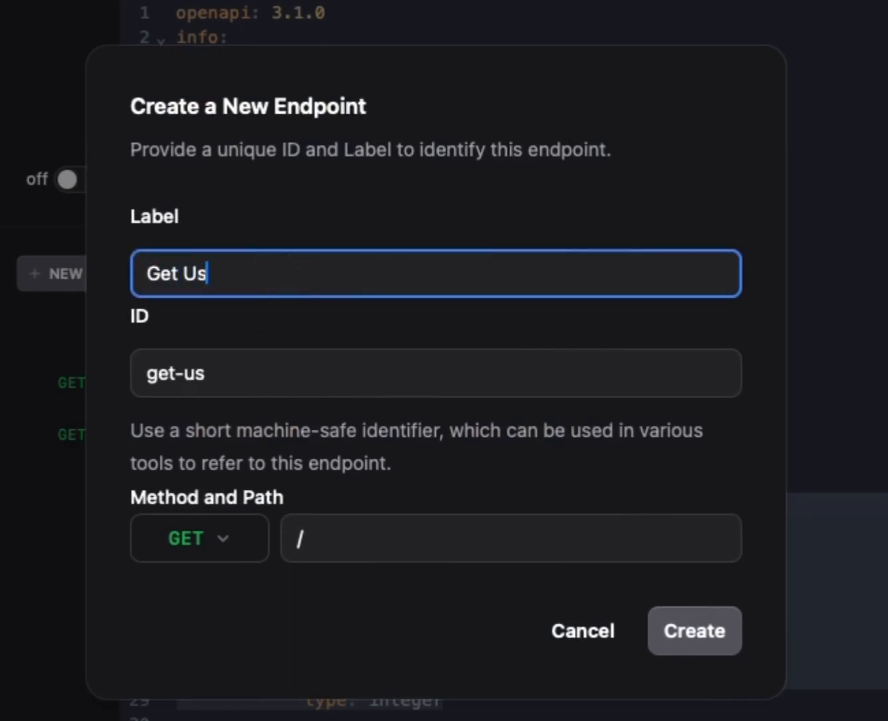
{"action": "type", "text": "er"}
{"action": "left_click", "coordinate": [384, 532]}
{"action": "type", "text": "/"}
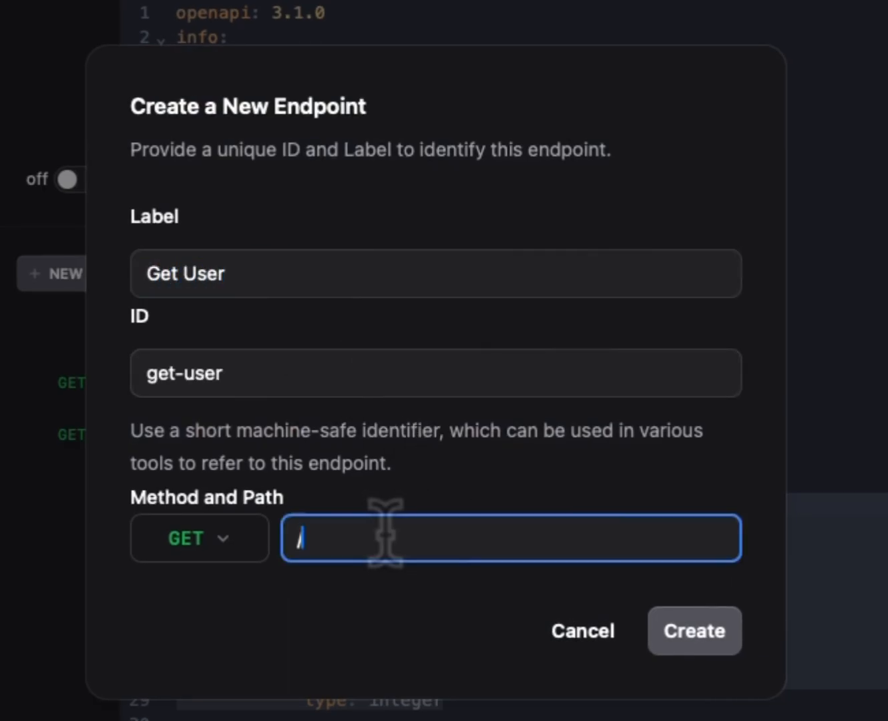
{"action": "type", "text": "us"}
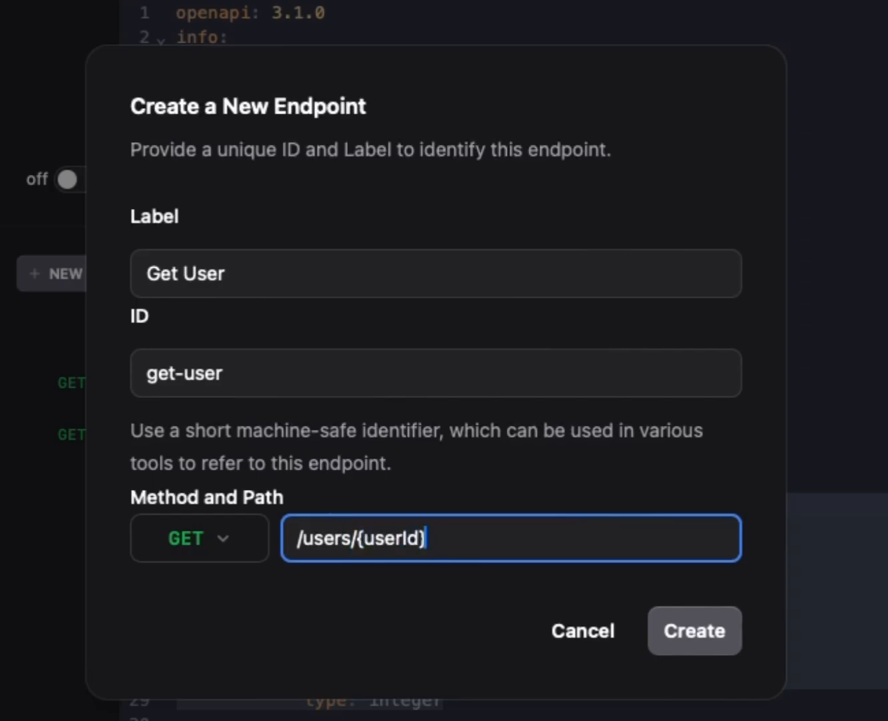
{"action": "type", "text": "ers/{userId}"}
{"action": "left_click", "coordinate": [695, 634]}
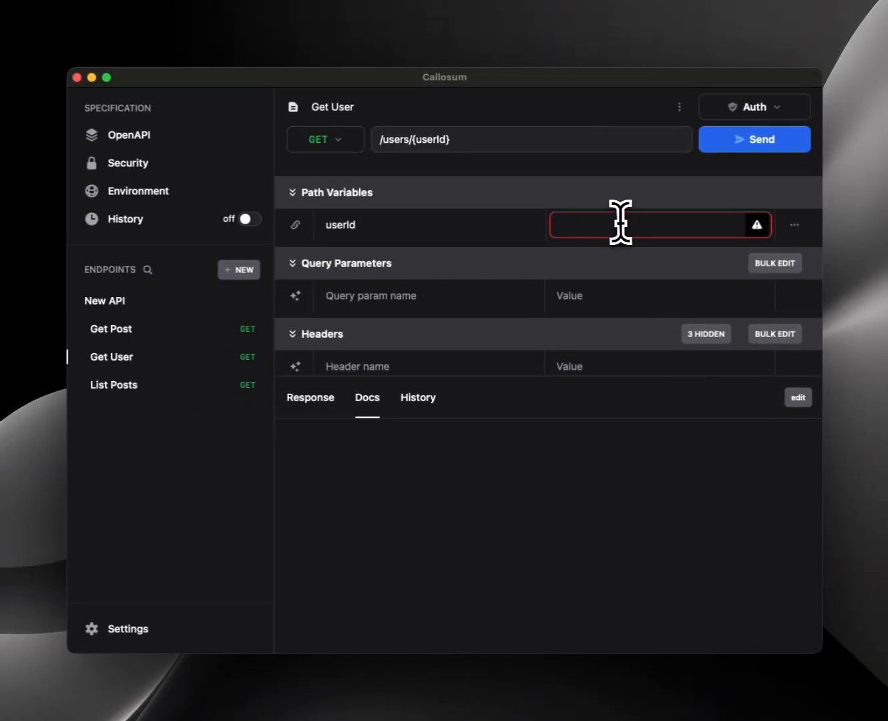
Send the Get User request with userId 4 and set the data type of that path variable to Integer.
{"action": "left_click", "coordinate": [650, 217]}
{"action": "type", "text": "4"}
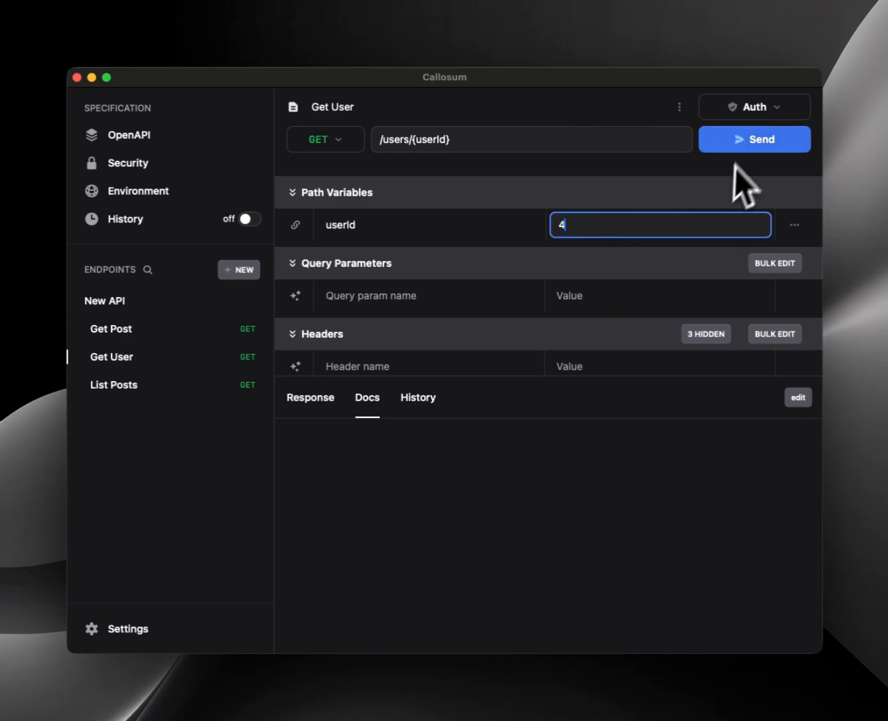
{"action": "left_click", "coordinate": [743, 144]}
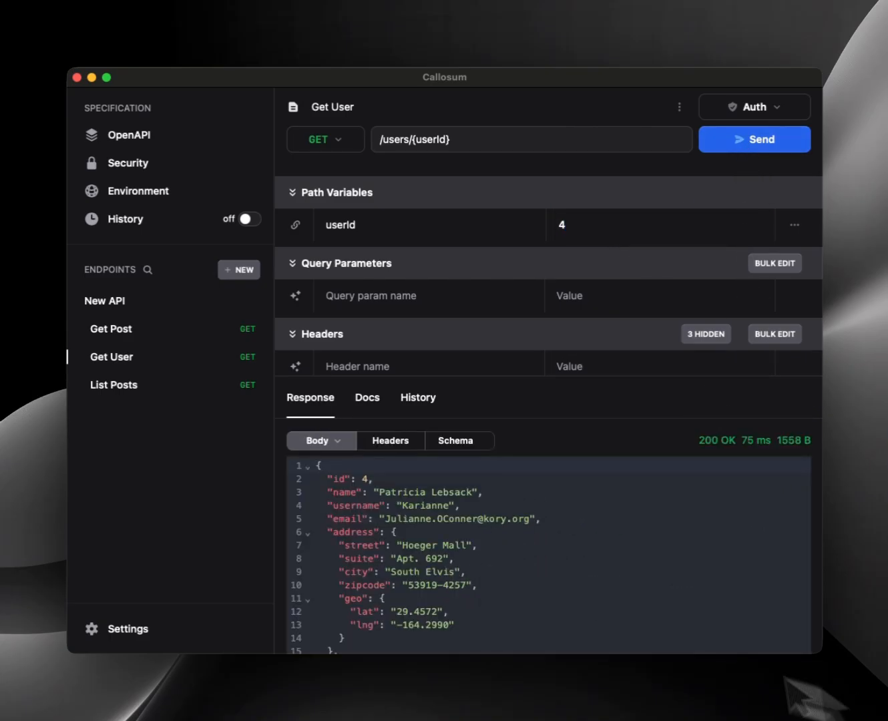
{"action": "left_click", "coordinate": [794, 226]}
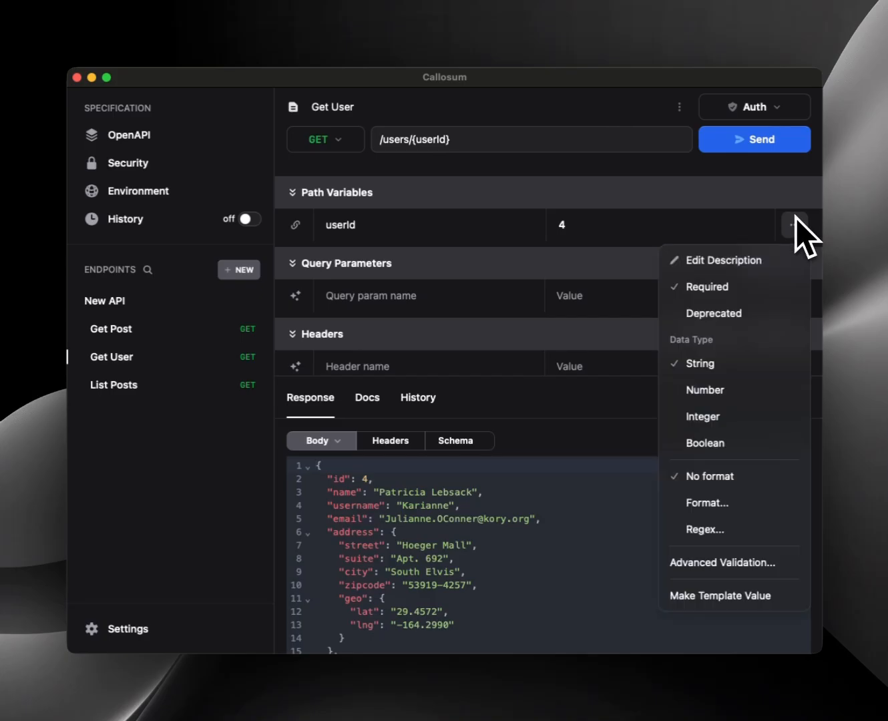
{"action": "left_click", "coordinate": [709, 420]}
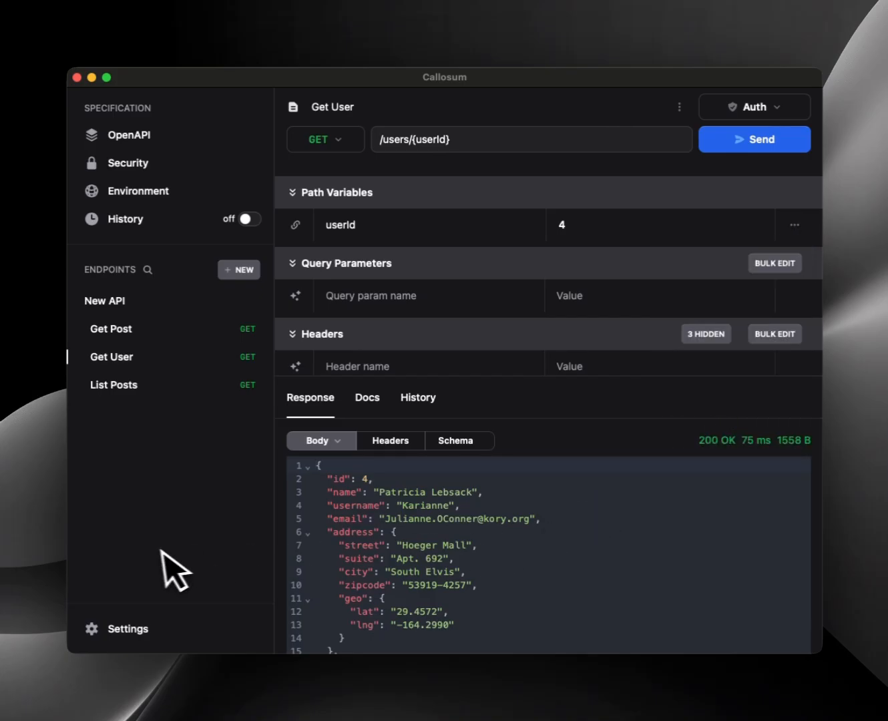
Create a GET endpoint labelled List Users with the ID list-users and the path /users, and send its request.
{"action": "left_click", "coordinate": [240, 276]}
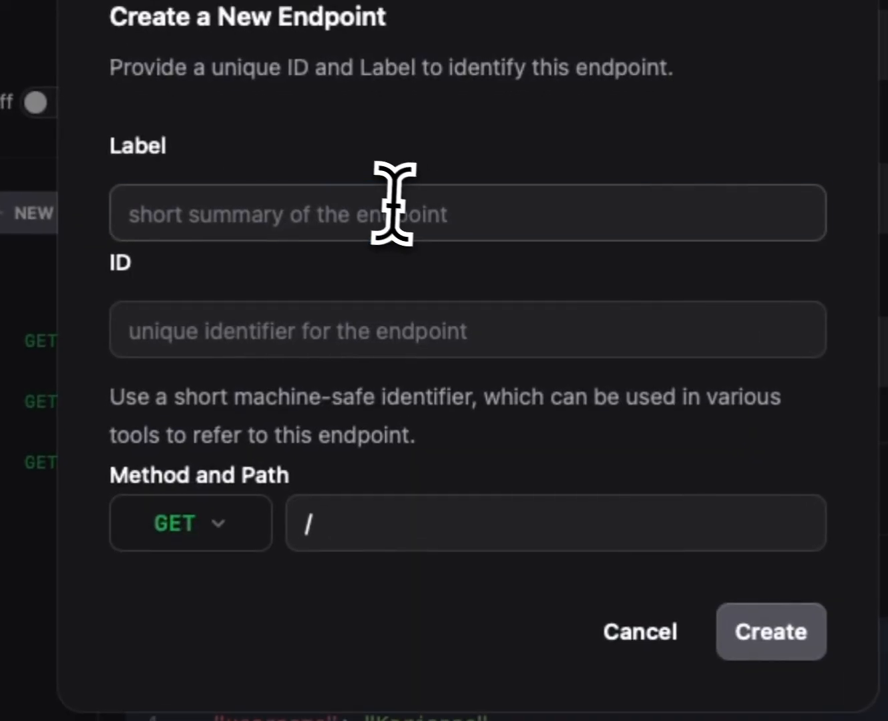
{"action": "left_click", "coordinate": [393, 204]}
{"action": "type", "text": "List"}
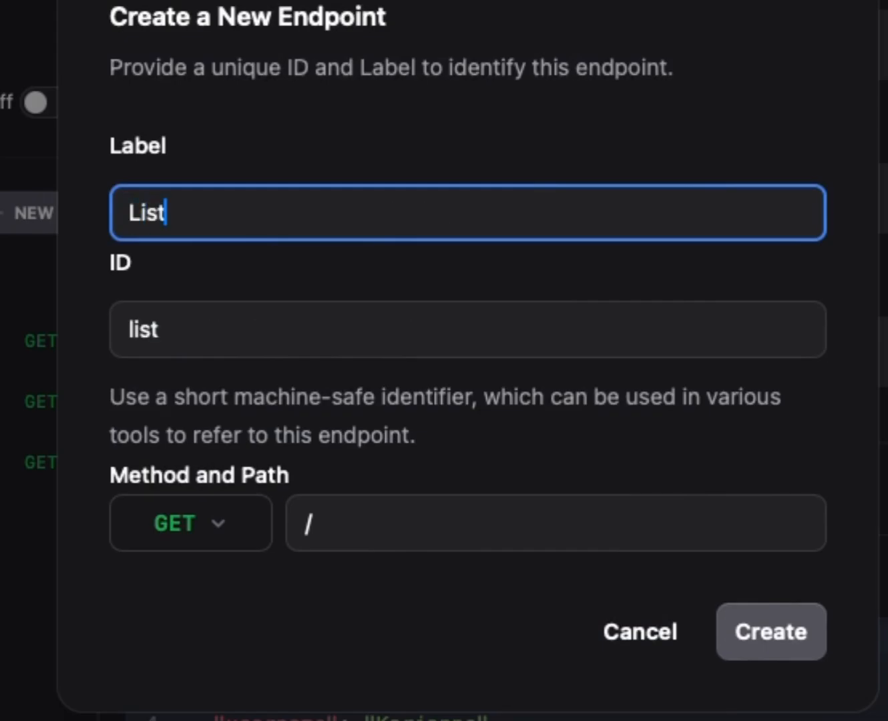
{"action": "type", "text": " Users"}
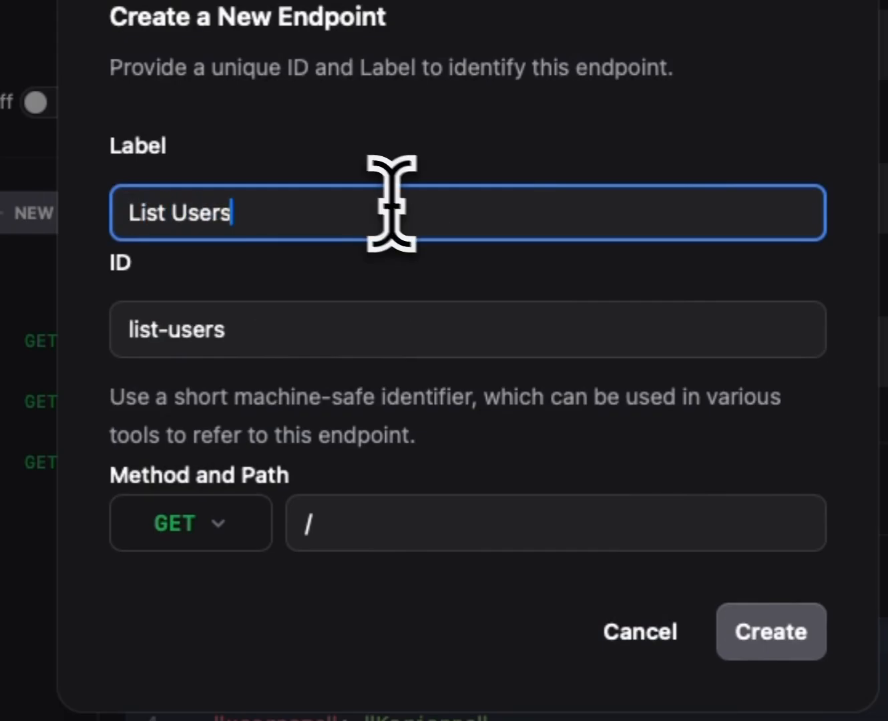
{"action": "left_click", "coordinate": [516, 514]}
{"action": "type", "text": "user"}
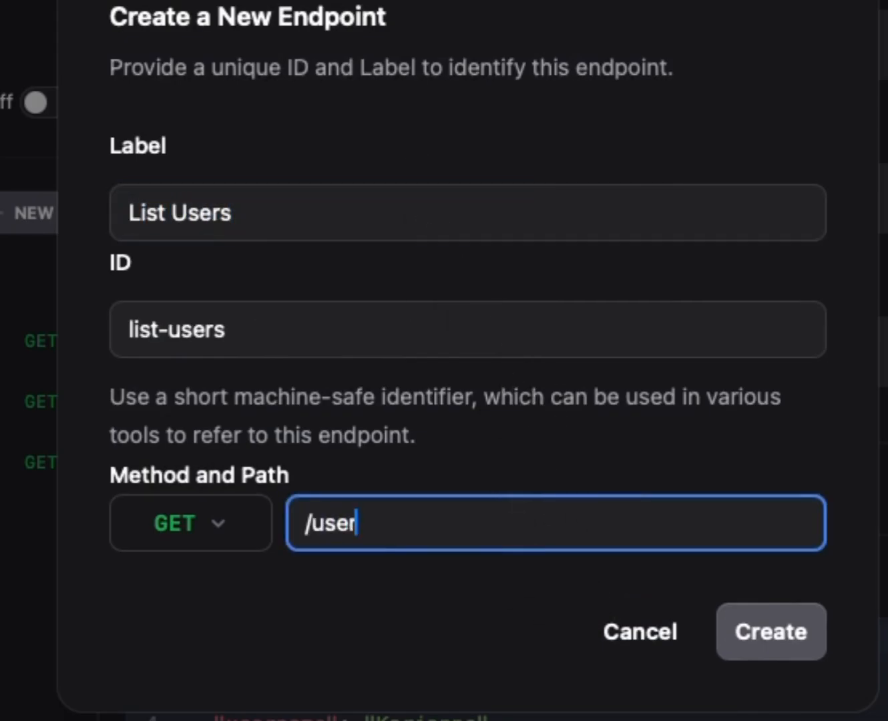
{"action": "type", "text": "s"}
{"action": "left_click", "coordinate": [791, 634]}
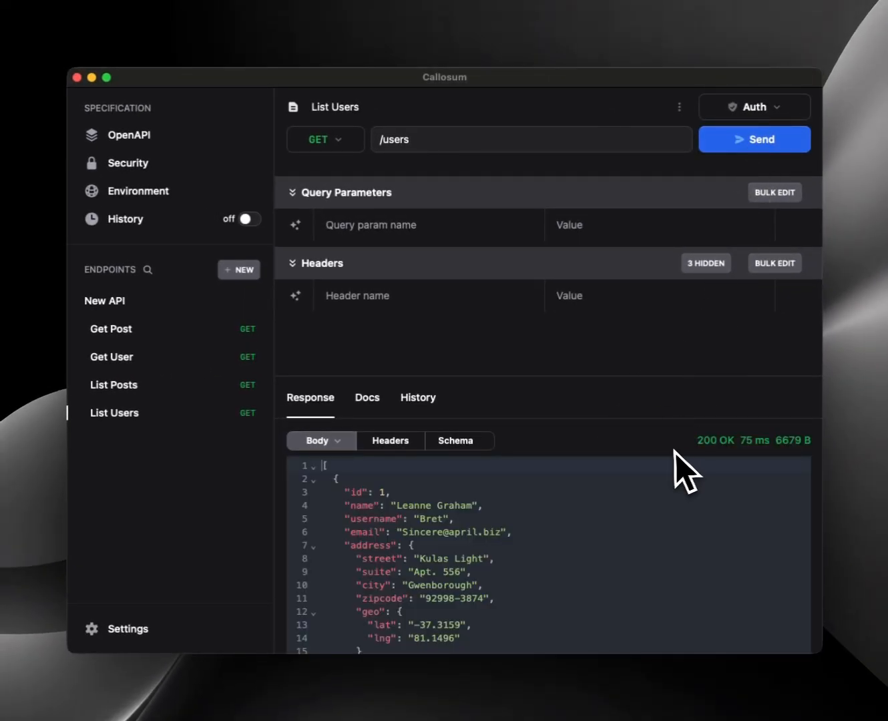
Add an email query parameter to List Users, fill it with the e-mail of the user with id 4 from the response, and send the request.
{"action": "left_click", "coordinate": [368, 224]}
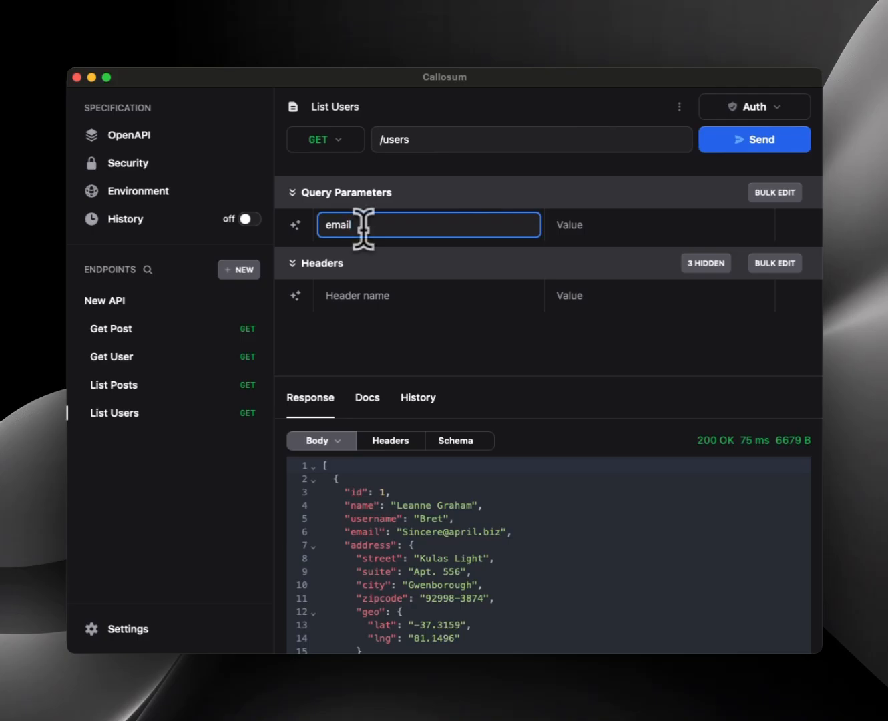
{"action": "scroll", "coordinate": [567, 547], "scroll_direction": "down", "scroll_amount": 10}
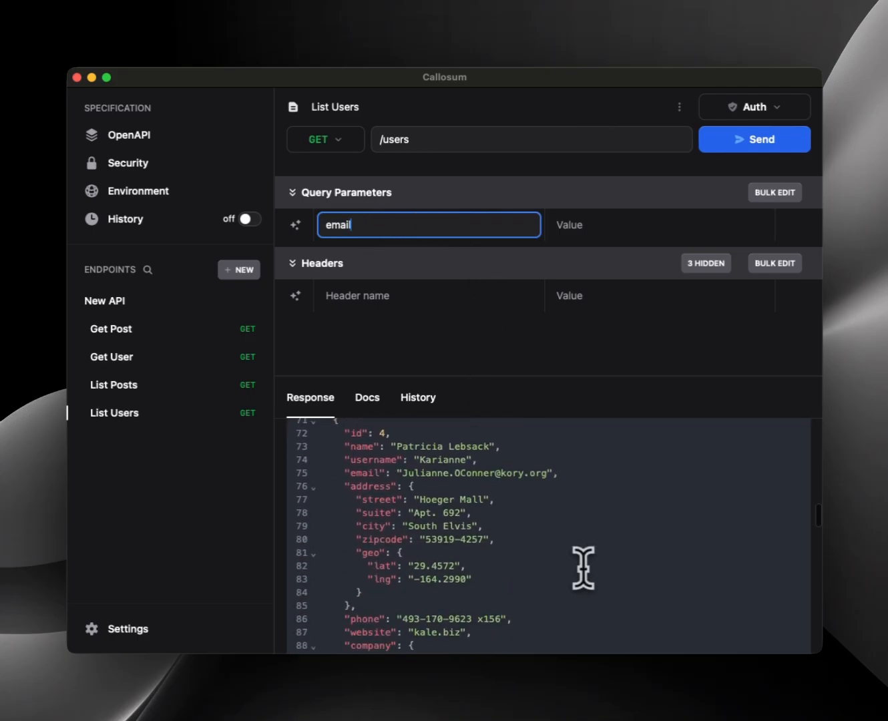
{"action": "key", "text": "Tab"}
{"action": "left_click_drag", "start_coordinate": [403, 473], "coordinate": [548, 474]}
{"action": "key", "text": "super+c"}
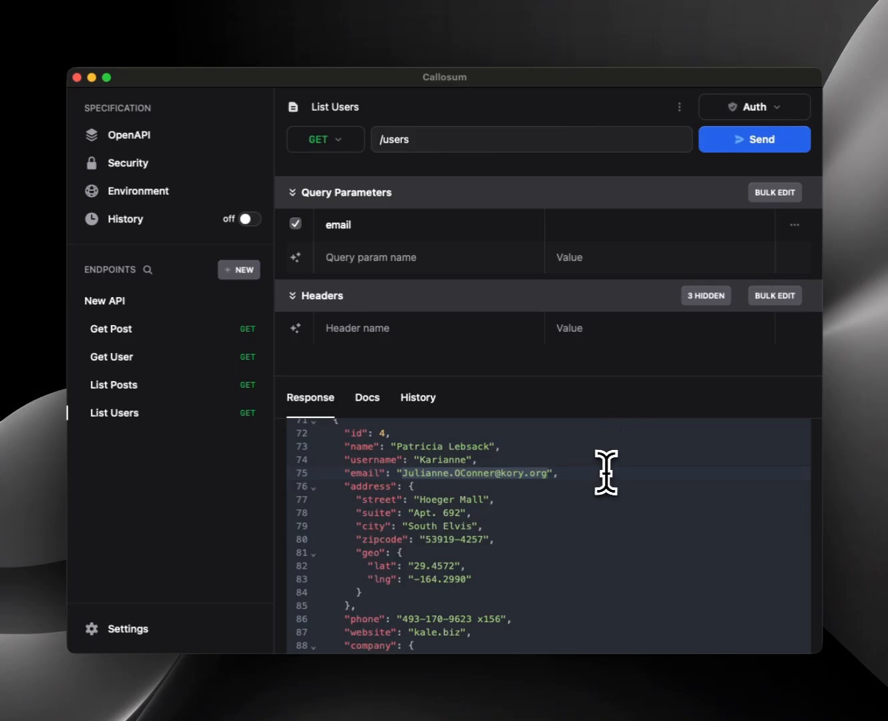
{"action": "left_click", "coordinate": [588, 222]}
{"action": "key", "text": "super+v"}
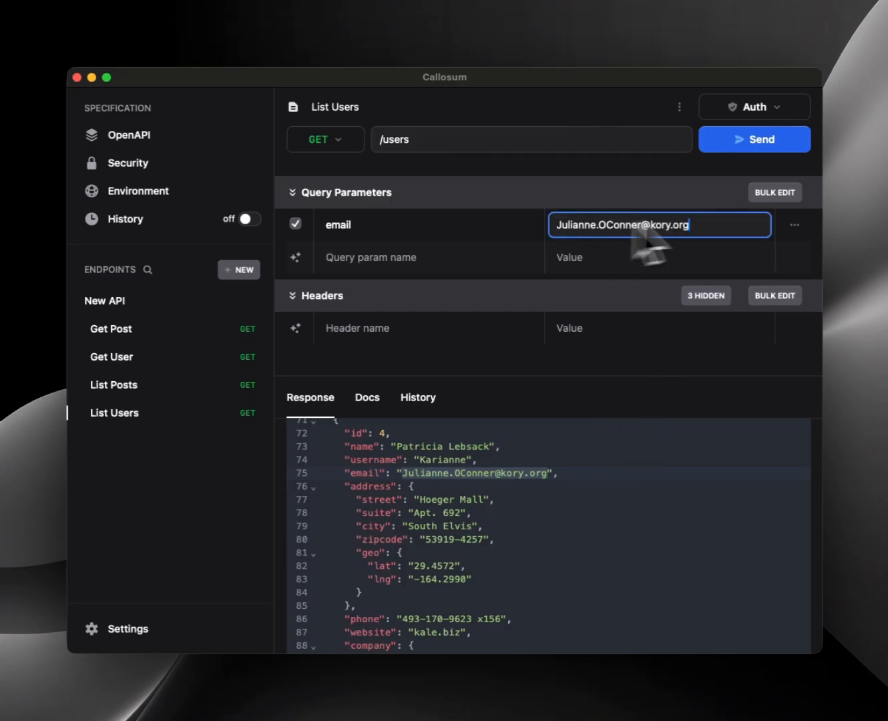
{"action": "left_click", "coordinate": [760, 141]}
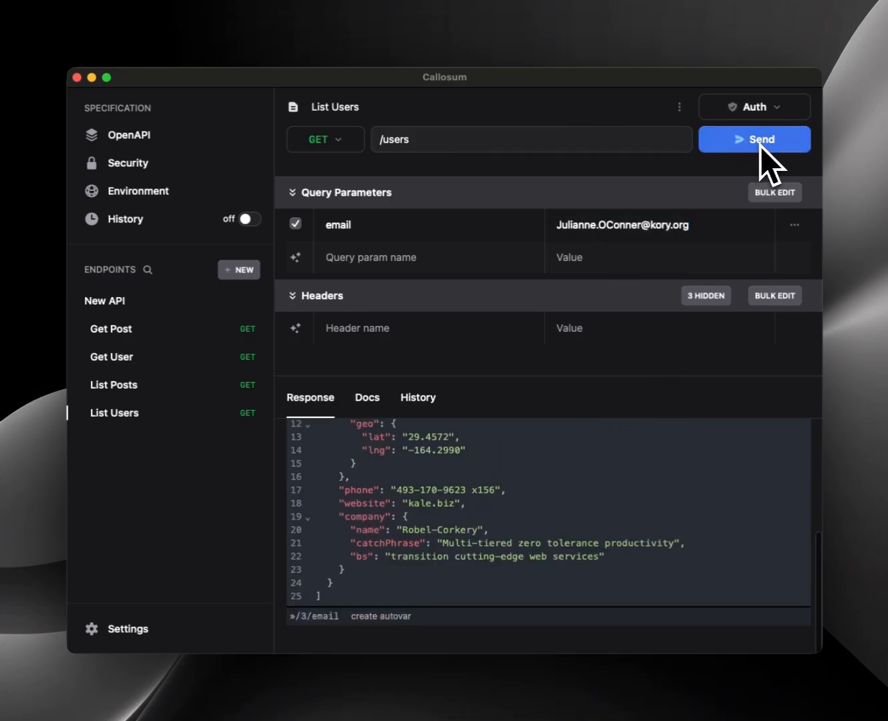
{"action": "scroll", "coordinate": [657, 444], "scroll_direction": "down", "scroll_amount": 5}
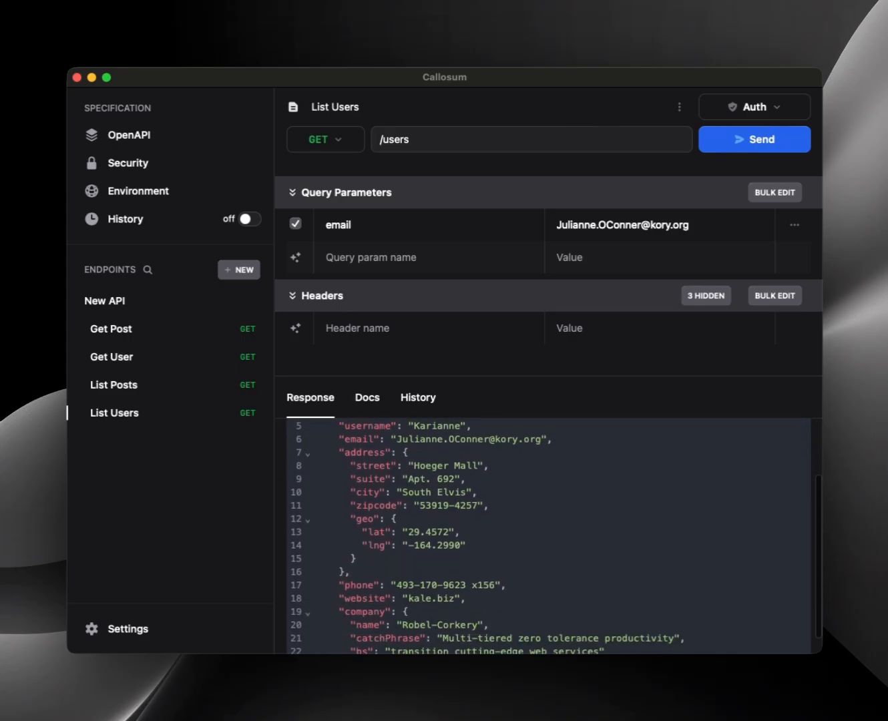
Set the string format validation of the email query parameter to Email.
{"action": "left_click", "coordinate": [795, 227]}
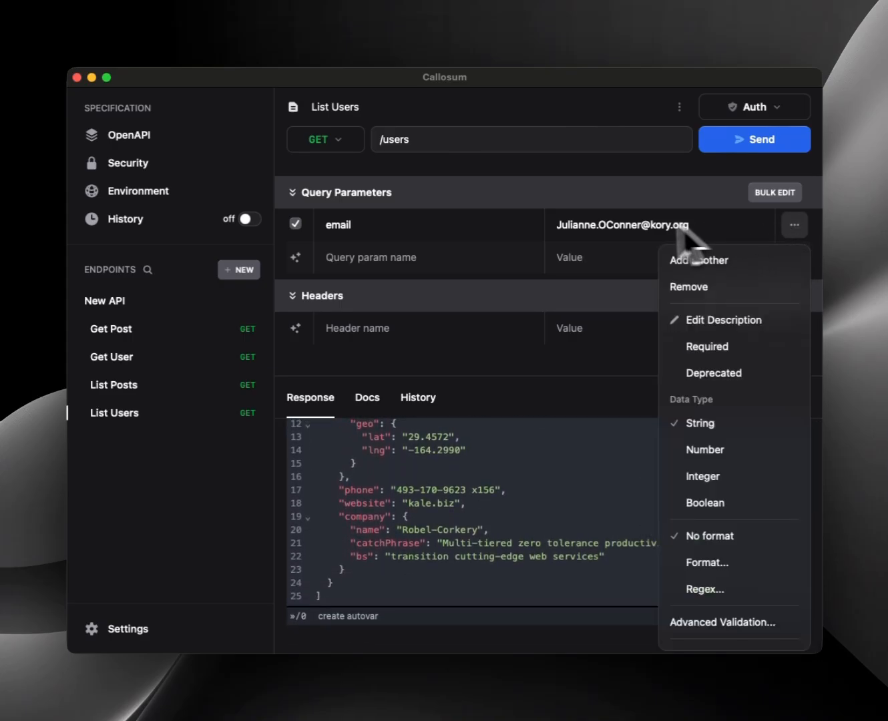
{"action": "left_click", "coordinate": [726, 567]}
{"action": "left_click", "coordinate": [432, 337]}
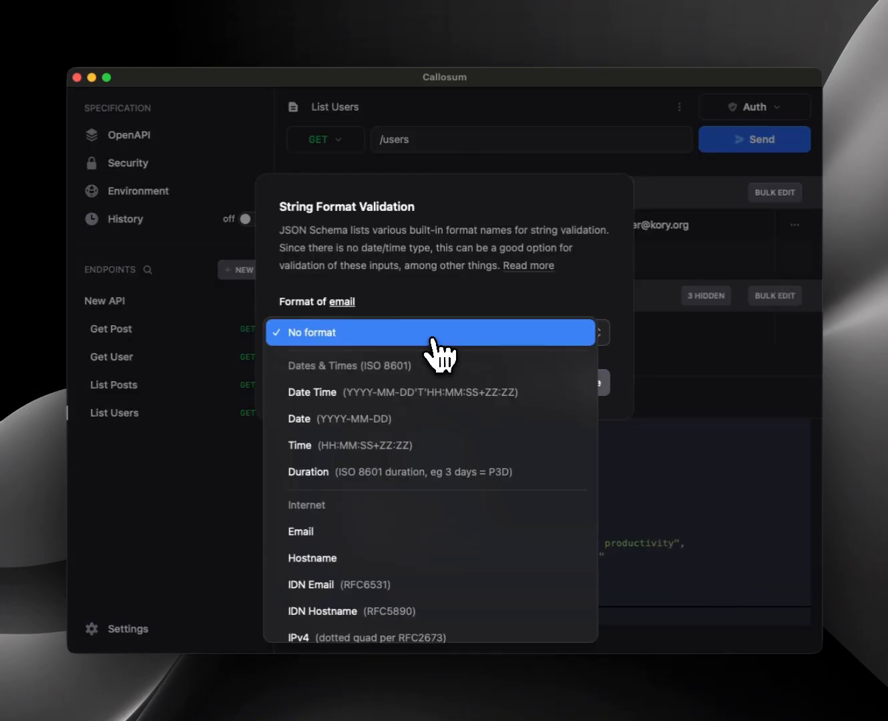
{"action": "left_click", "coordinate": [328, 532]}
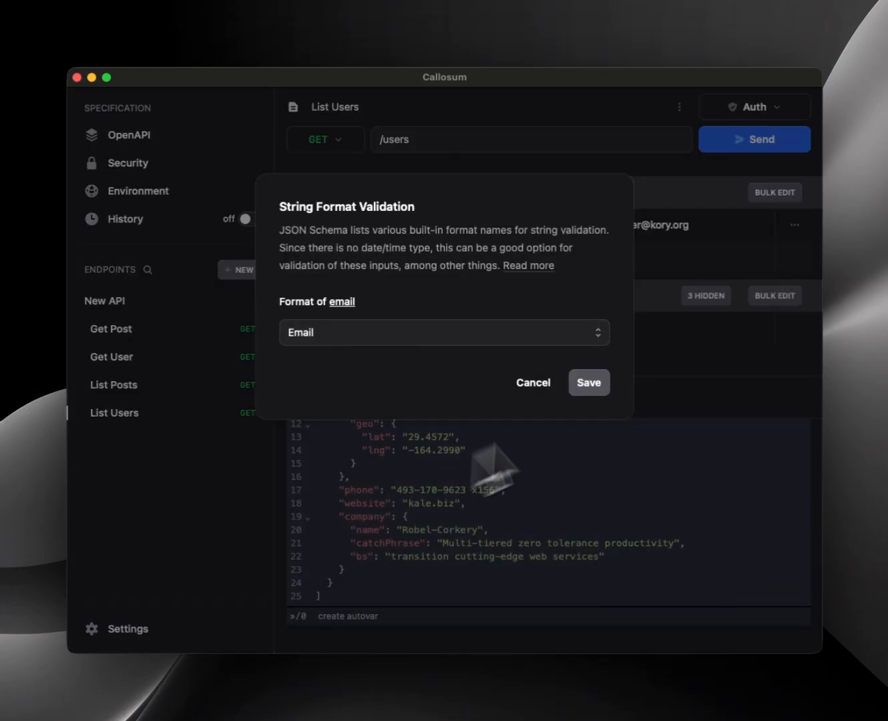
{"action": "left_click", "coordinate": [588, 382]}
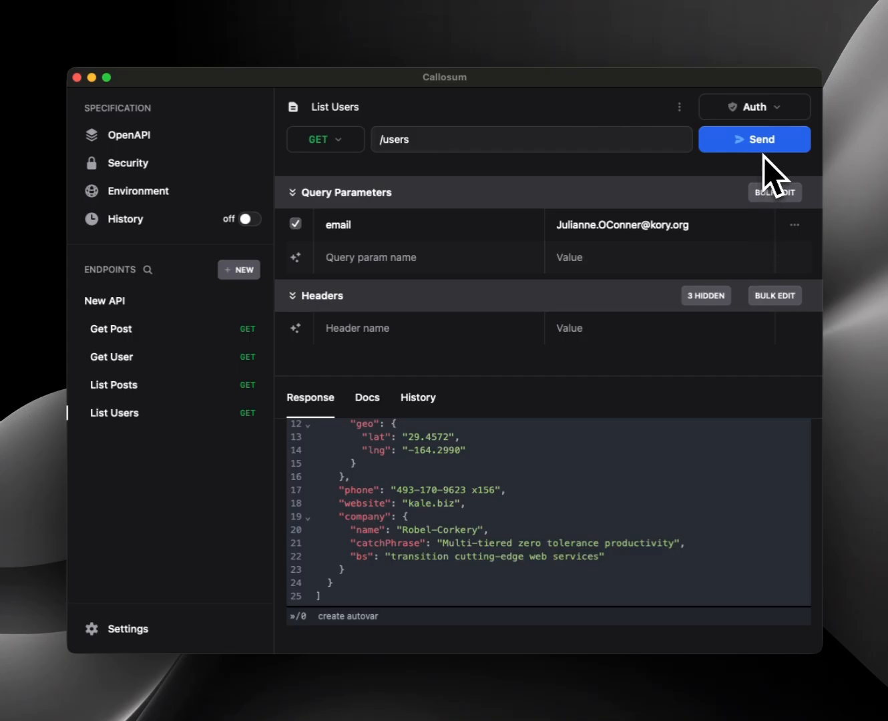
Remove the domain part from the email parameter's value to test the format validation and check the field's warning.
{"action": "left_click_drag", "start_coordinate": [640, 227], "coordinate": [730, 227]}
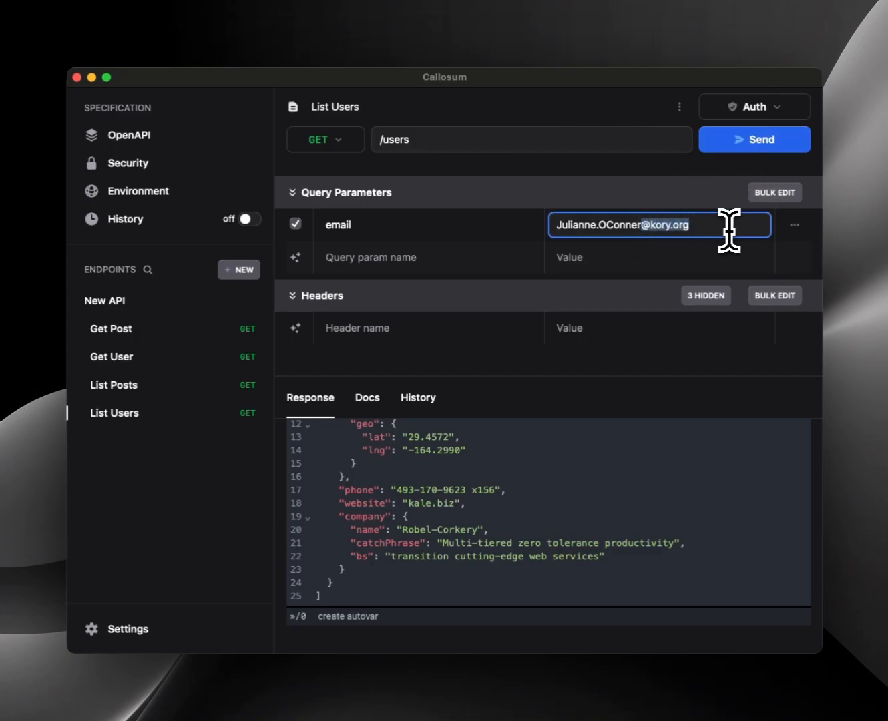
{"action": "key", "text": "BackSpace"}
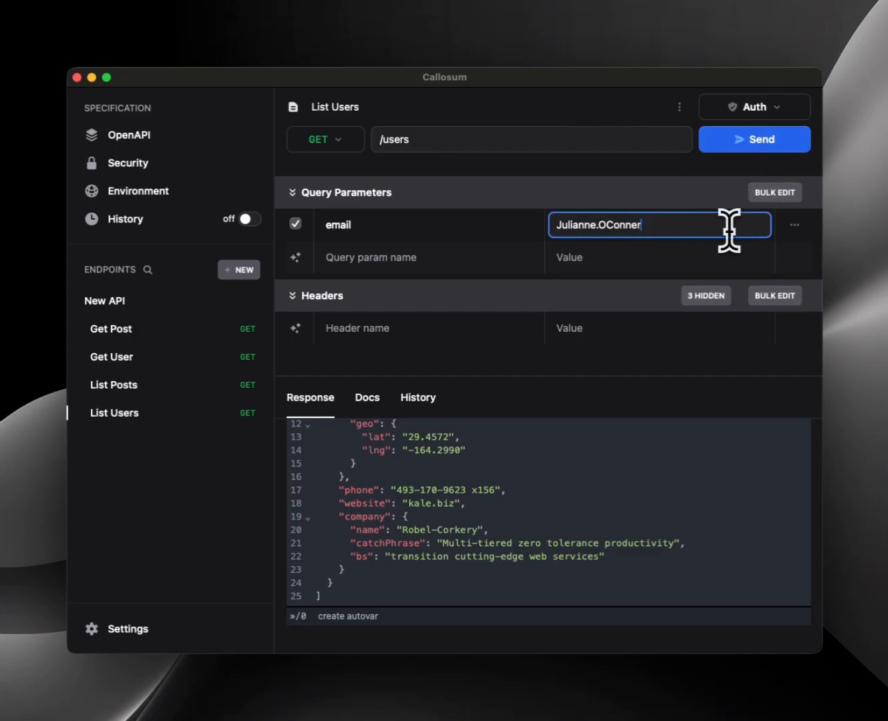
{"action": "left_click", "coordinate": [683, 377]}
{"action": "mouse_move", "coordinate": [756, 230]}
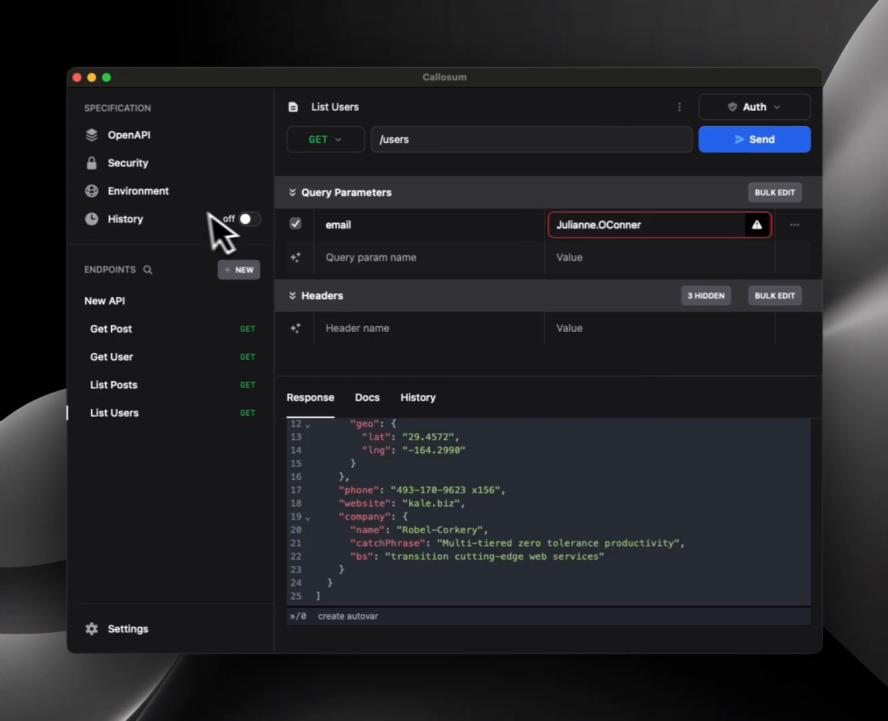
Disable the email query parameter and restore its value to the full e-mail address copied from the response.
{"action": "left_click", "coordinate": [295, 225]}
{"action": "left_click", "coordinate": [676, 234]}
{"action": "key", "text": "super+a"}
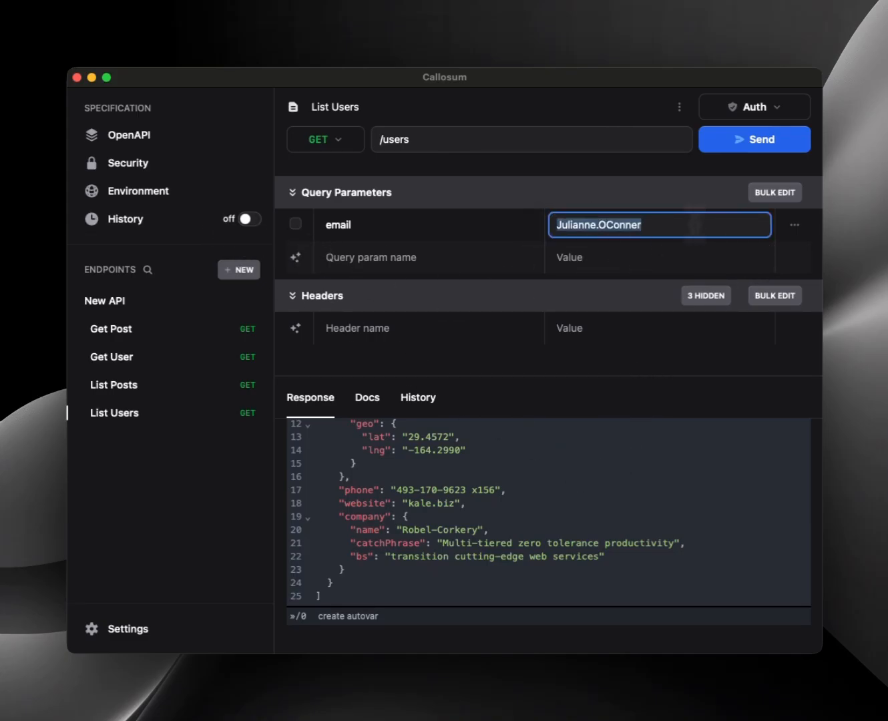
{"action": "key", "text": "super+v"}
{"action": "left_click", "coordinate": [666, 366]}
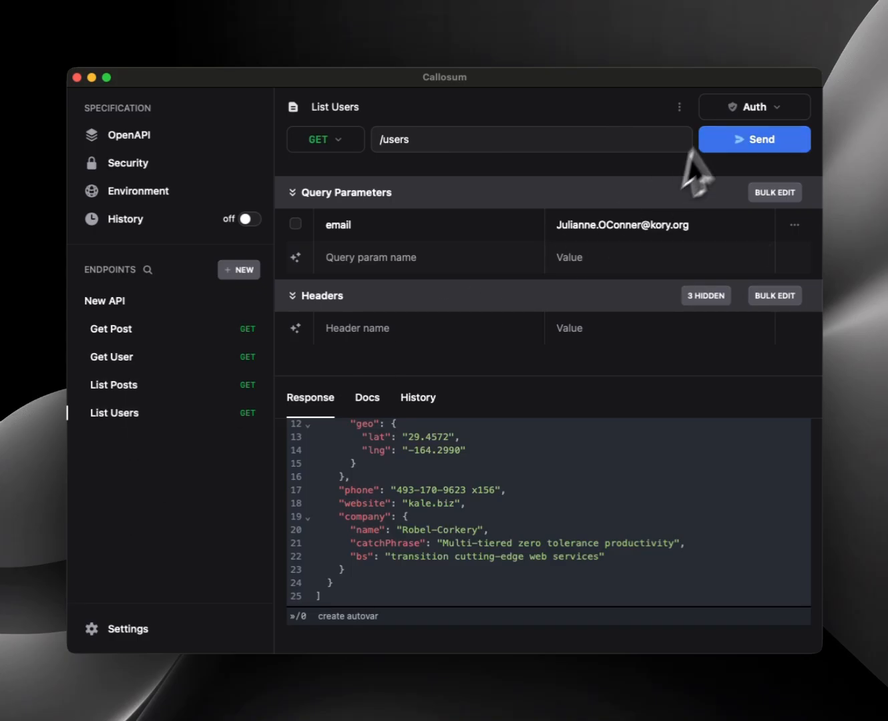
Add the tag "users" to the List Users endpoint.
{"action": "left_click", "coordinate": [679, 109]}
{"action": "left_click", "coordinate": [731, 174]}
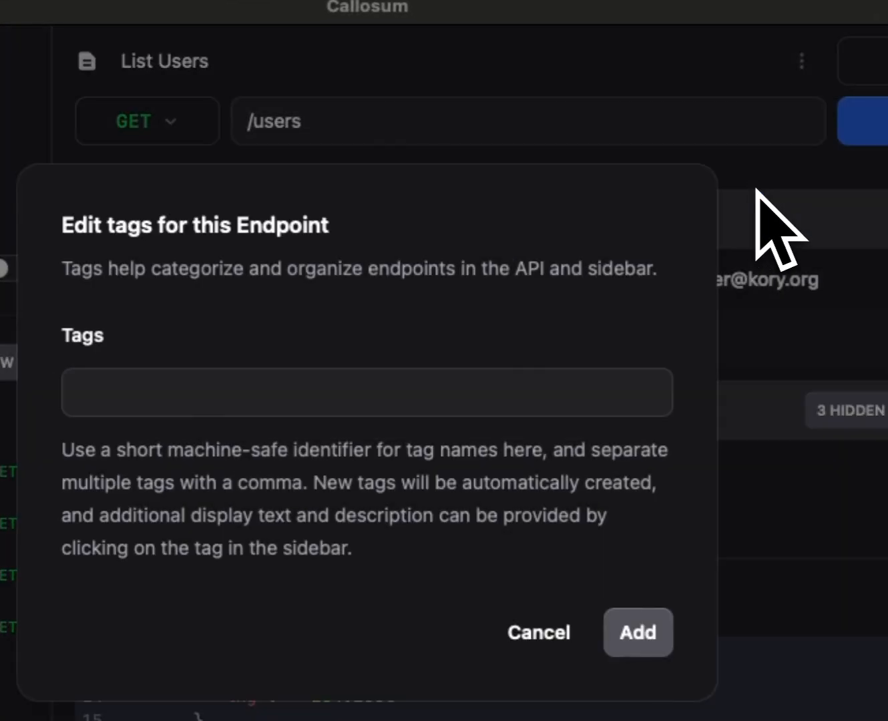
{"action": "left_click", "coordinate": [479, 400]}
{"action": "type", "text": "us"}
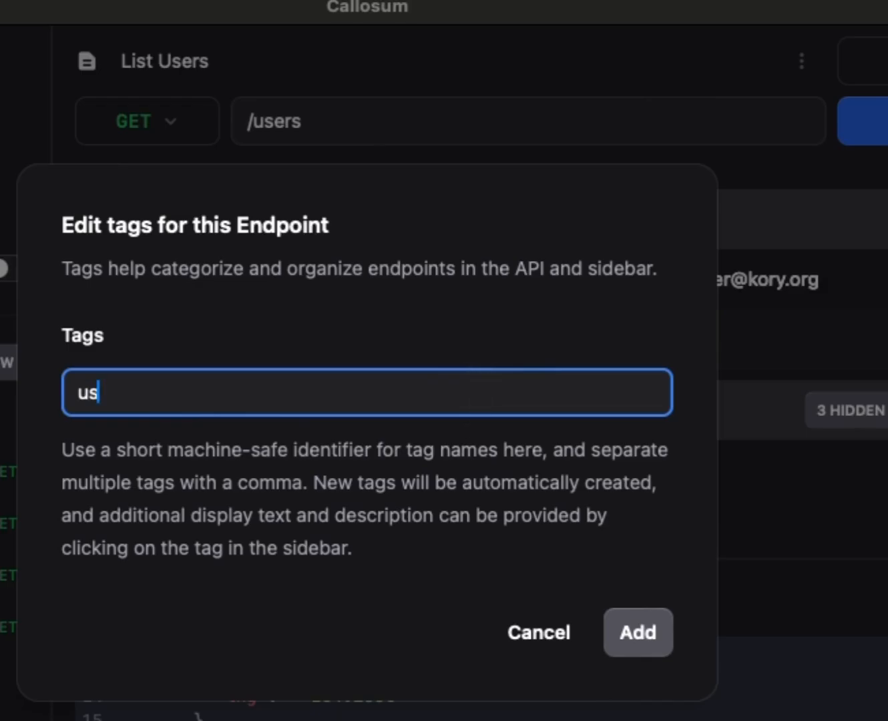
{"action": "type", "text": "ers"}
{"action": "left_click", "coordinate": [638, 630]}
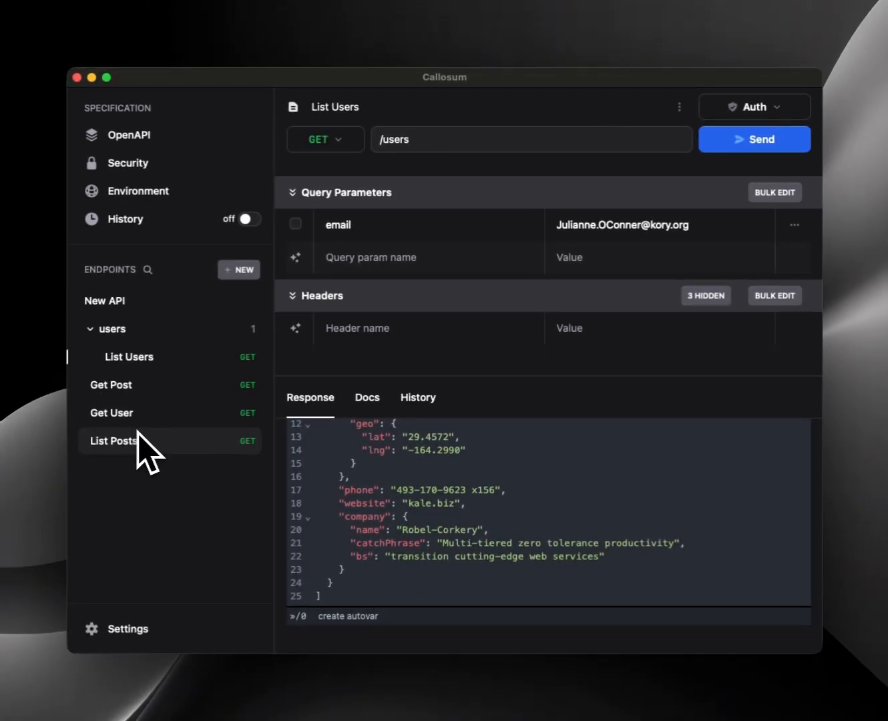
Add the tag "posts" to the List Posts endpoint.
{"action": "left_click", "coordinate": [134, 441]}
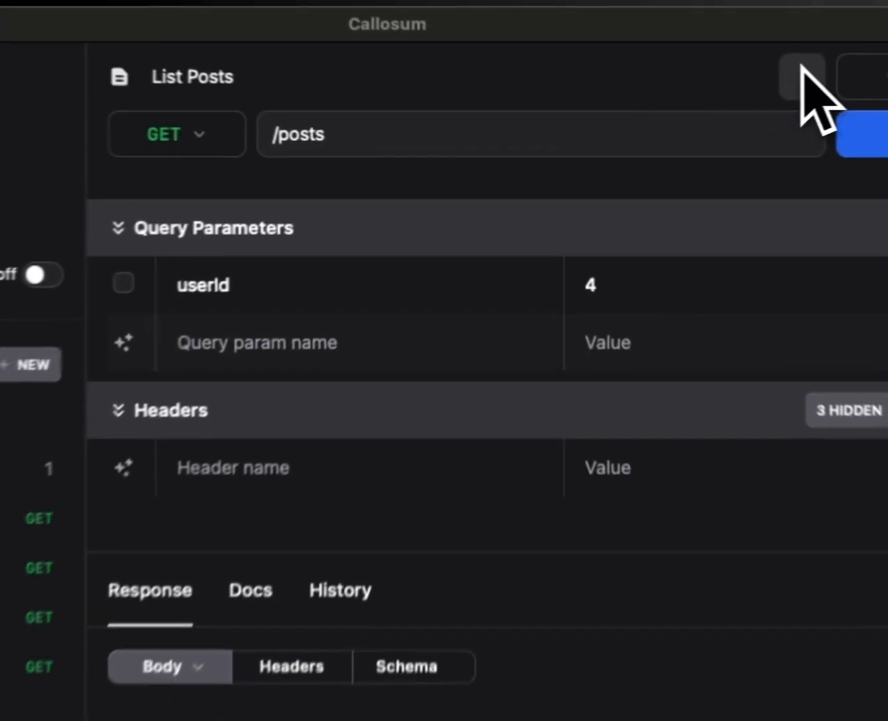
{"action": "left_click", "coordinate": [679, 107]}
{"action": "left_click", "coordinate": [644, 169]}
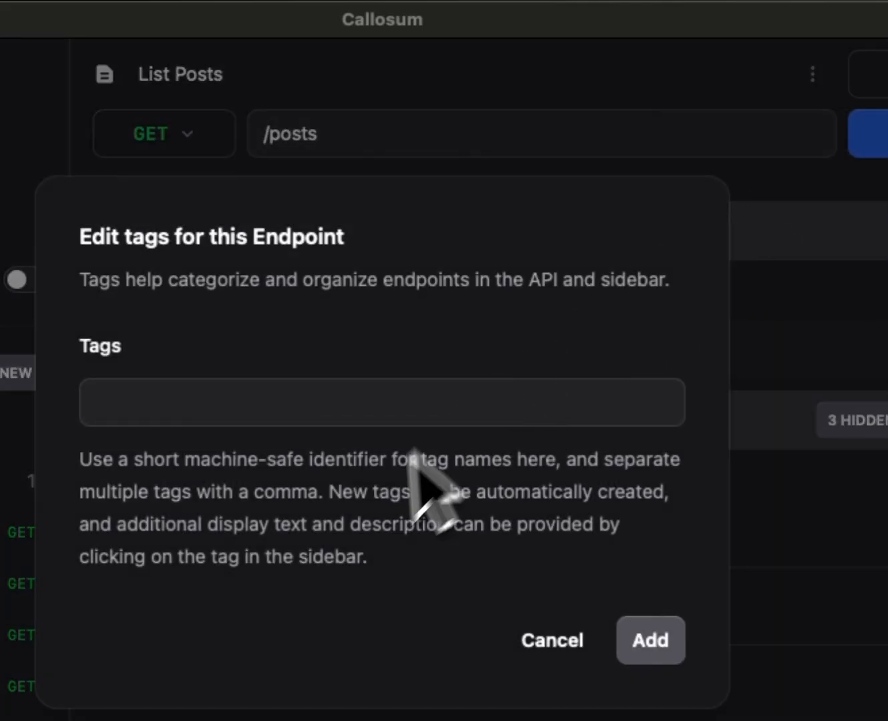
{"action": "left_click", "coordinate": [341, 401]}
{"action": "type", "text": "posts"}
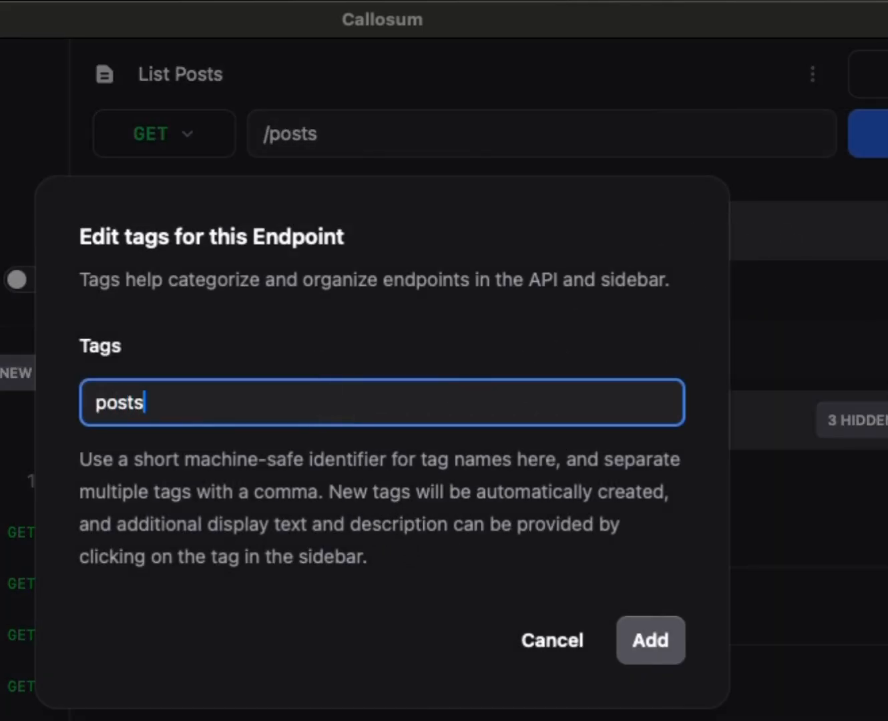
{"action": "left_click", "coordinate": [648, 641]}
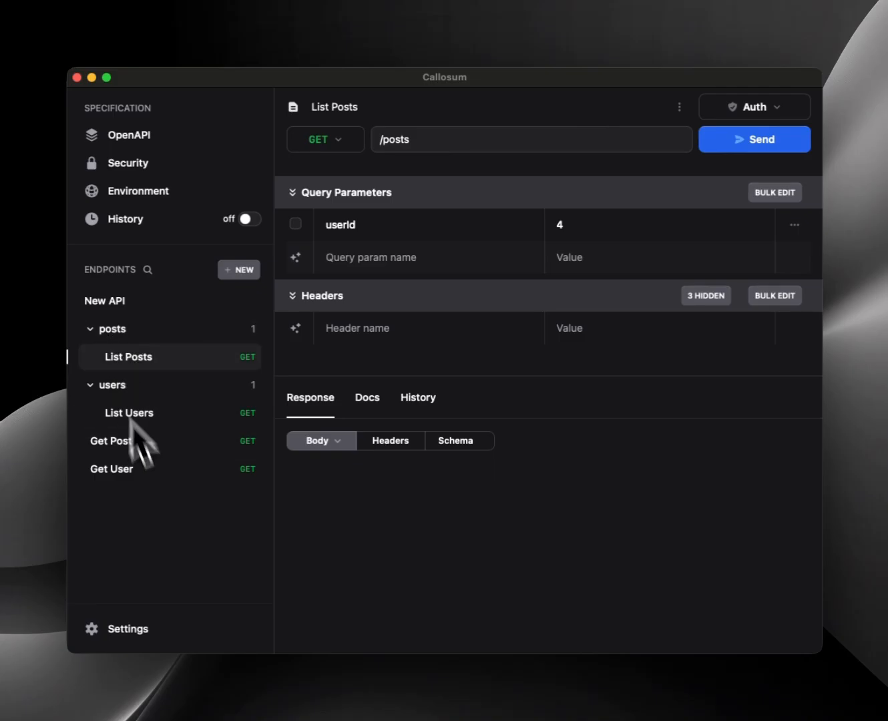
Move the Get Post endpoint into the posts tag group and the Get User endpoint into the users tag group.
{"action": "left_click", "coordinate": [90, 391]}
{"action": "left_click", "coordinate": [91, 391]}
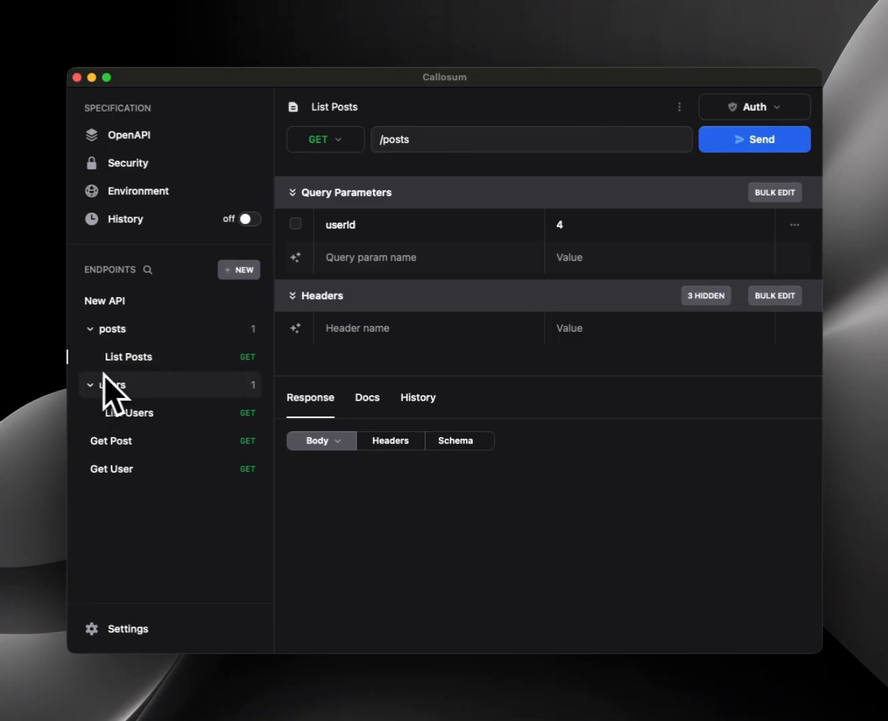
{"action": "left_click_drag", "start_coordinate": [114, 446], "coordinate": [143, 425]}
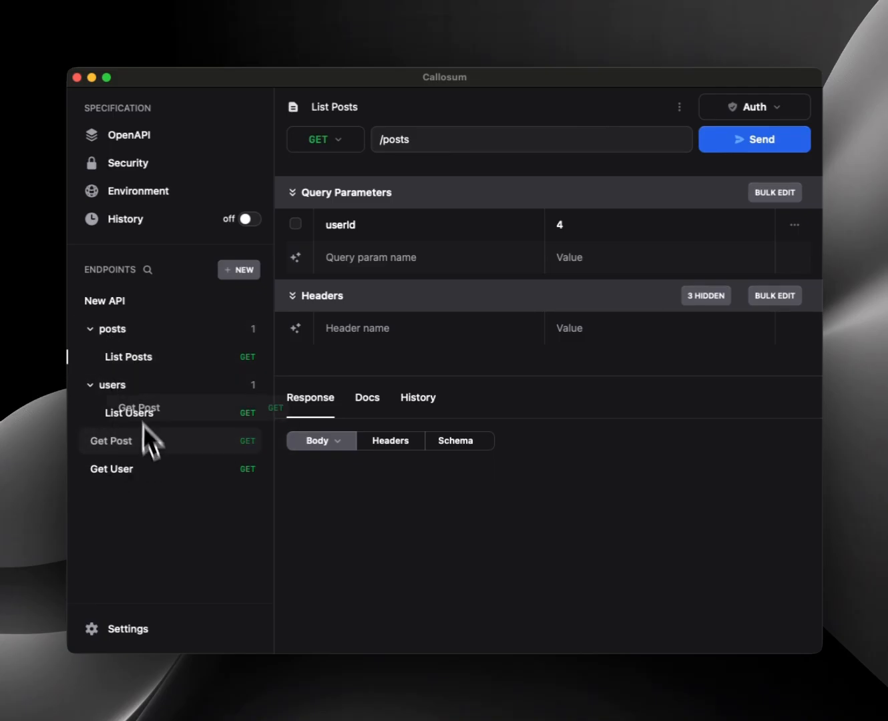
{"action": "left_click_drag", "start_coordinate": [138, 351], "coordinate": [133, 337]}
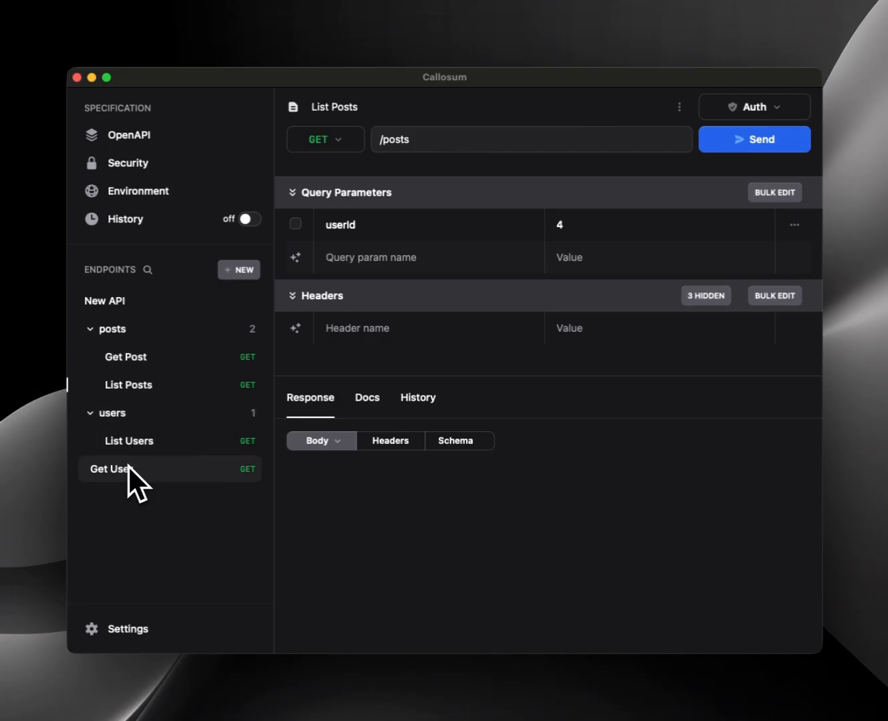
{"action": "left_click_drag", "start_coordinate": [128, 465], "coordinate": [127, 413]}
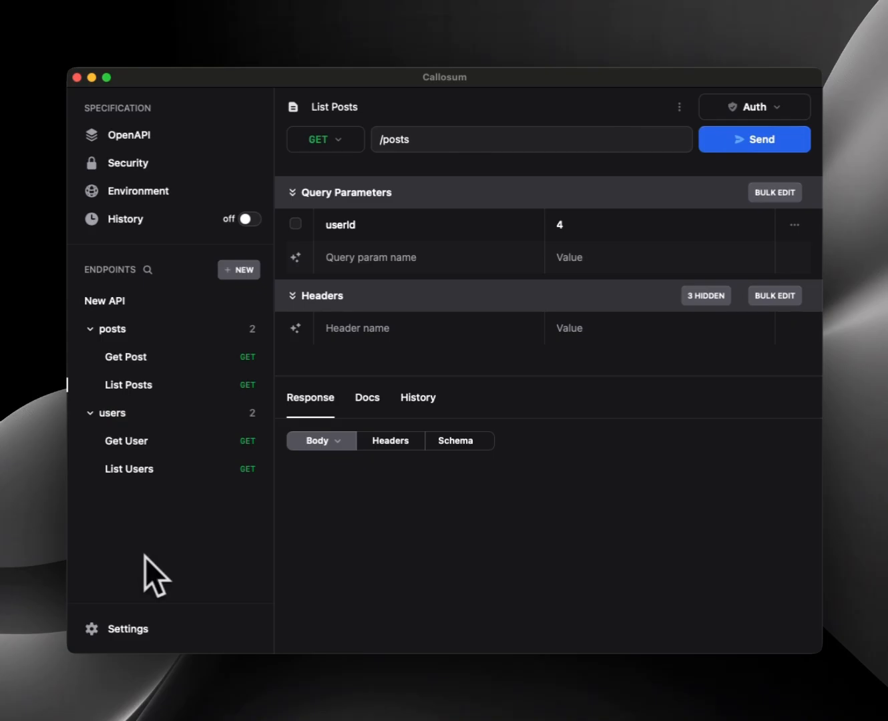
Set the API's title to "JSON Placeholder API" and its summary to "JSON Placeholder mock data".
{"action": "left_click", "coordinate": [106, 302]}
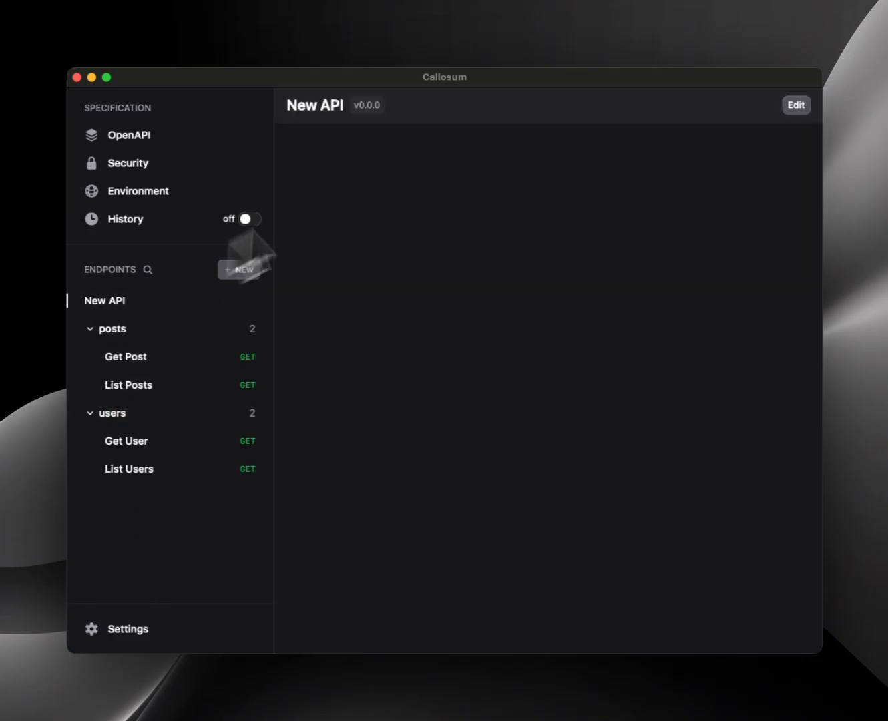
{"action": "left_click", "coordinate": [796, 105]}
{"action": "left_click", "coordinate": [480, 201]}
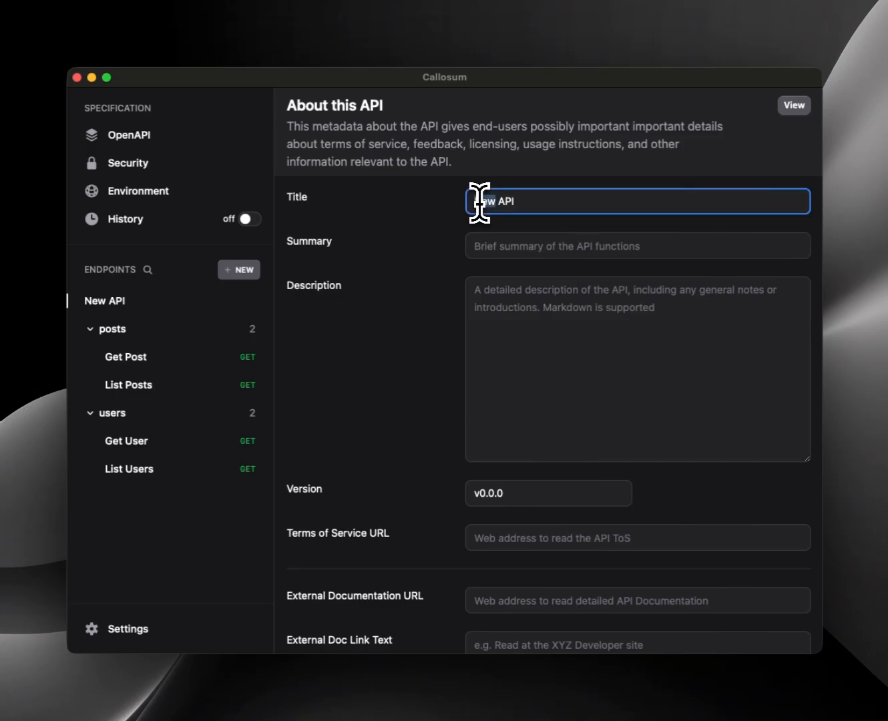
{"action": "type", "text": "JSON Placeholder"}
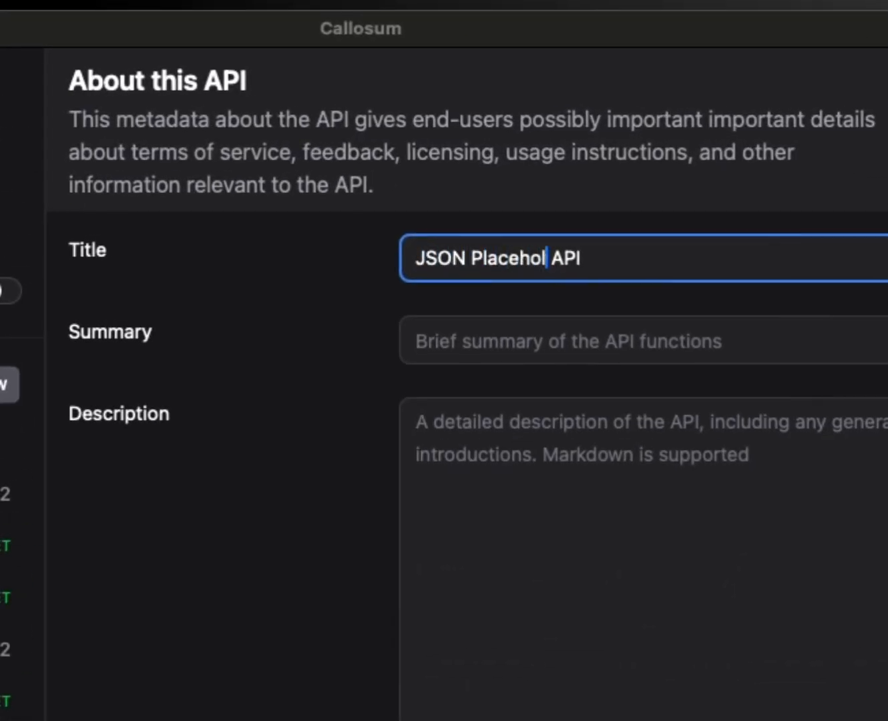
{"action": "left_click", "coordinate": [470, 352]}
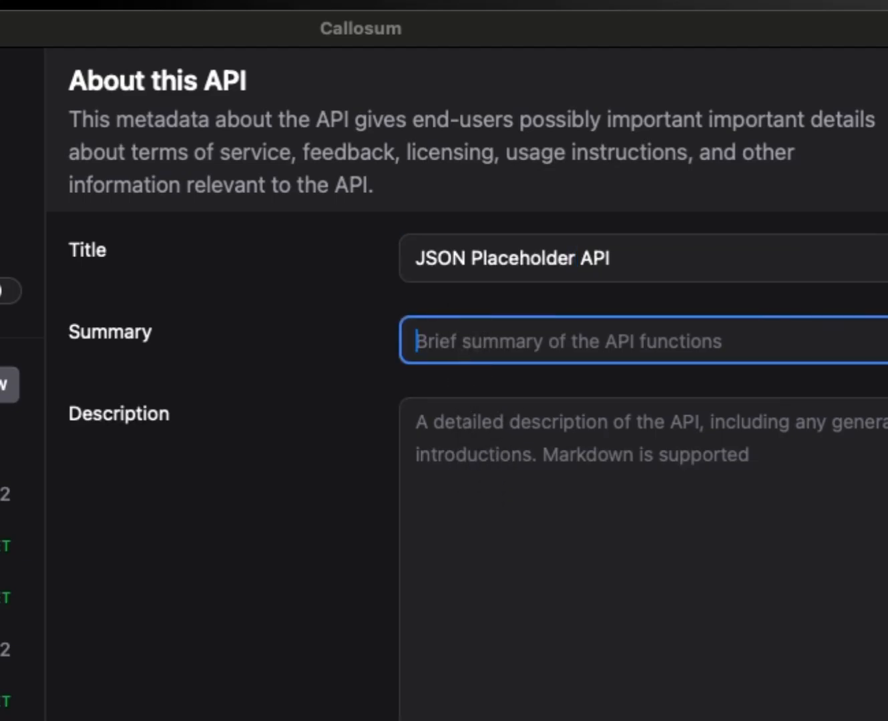
{"action": "type", "text": "JSON Placeholder mock data"}
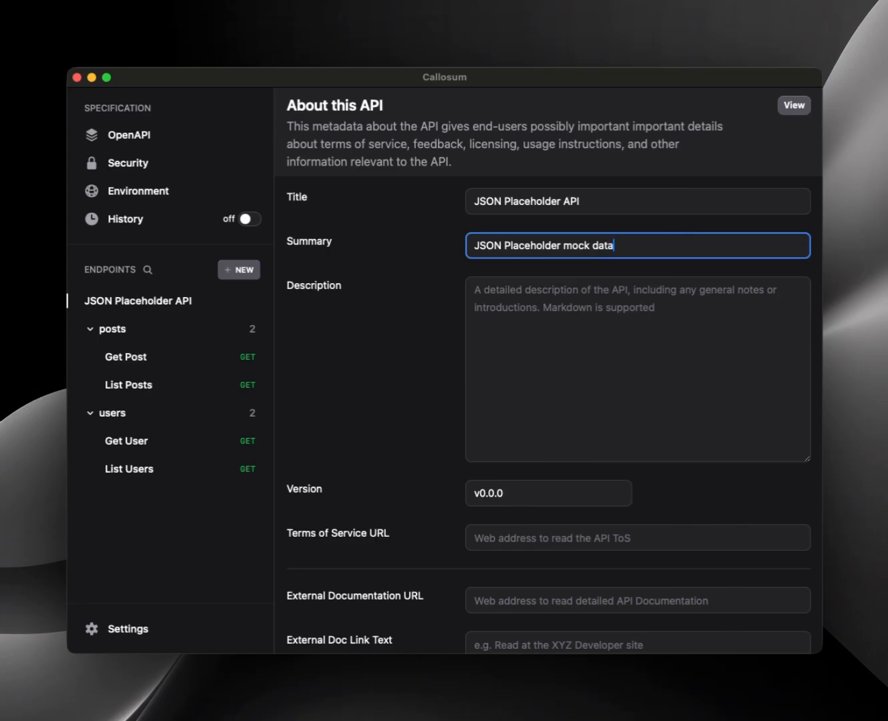
Fill the API description with the paragraph from "JSONPlaceholder is a free online REST API" through "...or simply to test things locally.".
{"action": "left_click", "coordinate": [688, 394]}
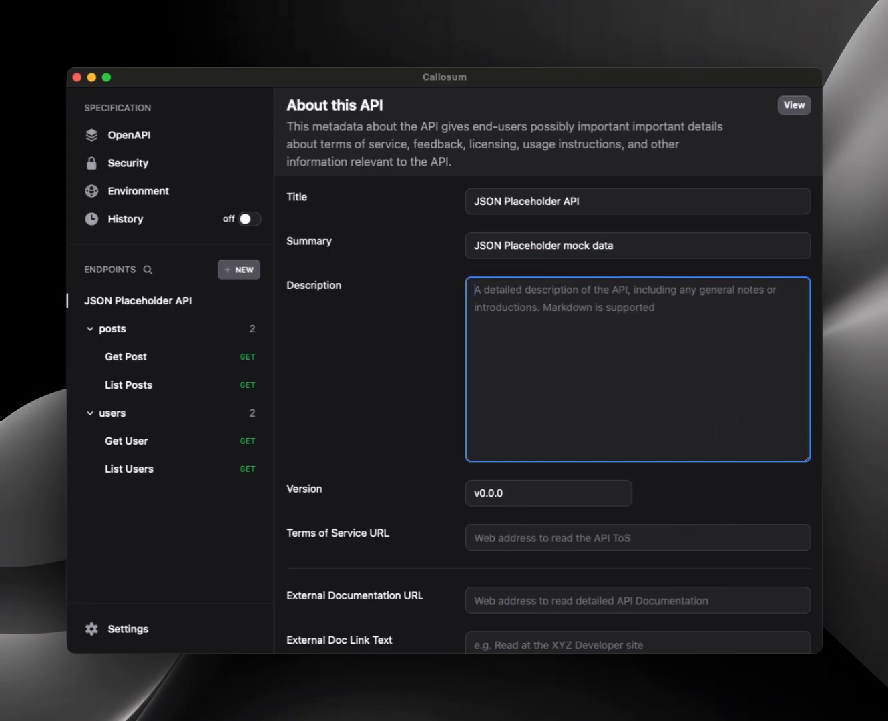
{"action": "key", "text": "super+Tab"}
{"action": "left_click", "coordinate": [610, 381]}
{"action": "type", "text": "JSONPlaceholder is a free online REST API that you can use whenever you need some fake data. It can be in a README on GitHub, for a demo on CodeSandbox, in code examples on Stack Overflow, ...or simply to test things locally."}
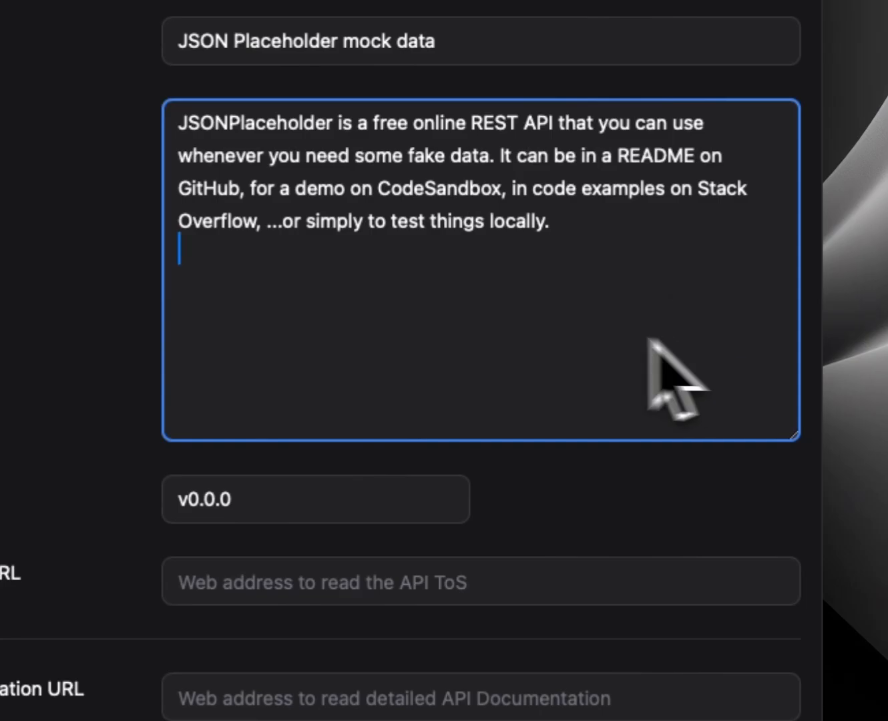
{"action": "scroll", "coordinate": [574, 366], "scroll_direction": "down", "scroll_amount": 3}
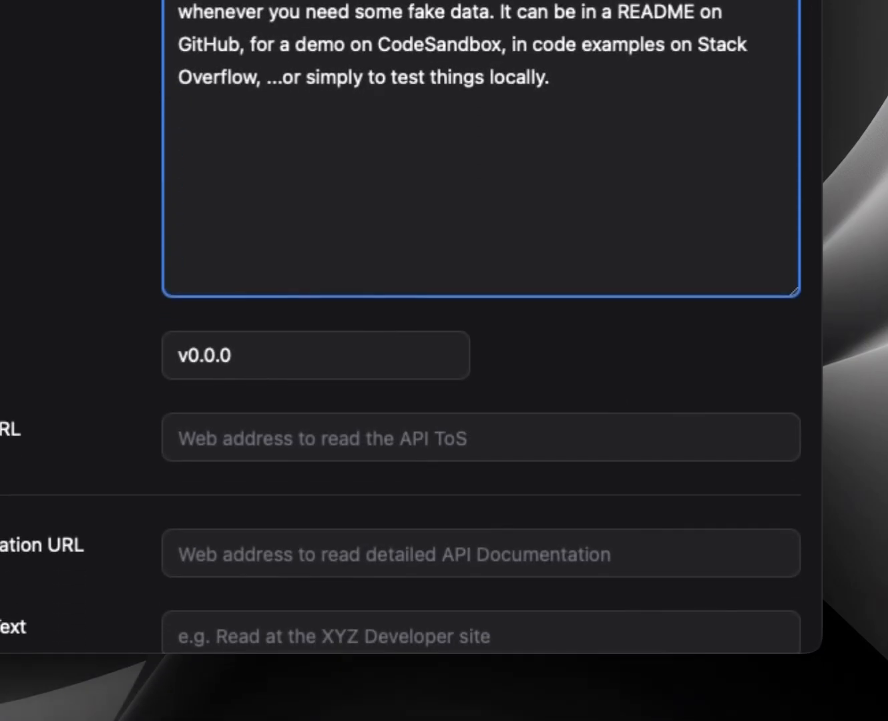
{"action": "scroll", "coordinate": [452, 512], "scroll_direction": "down", "scroll_amount": 4}
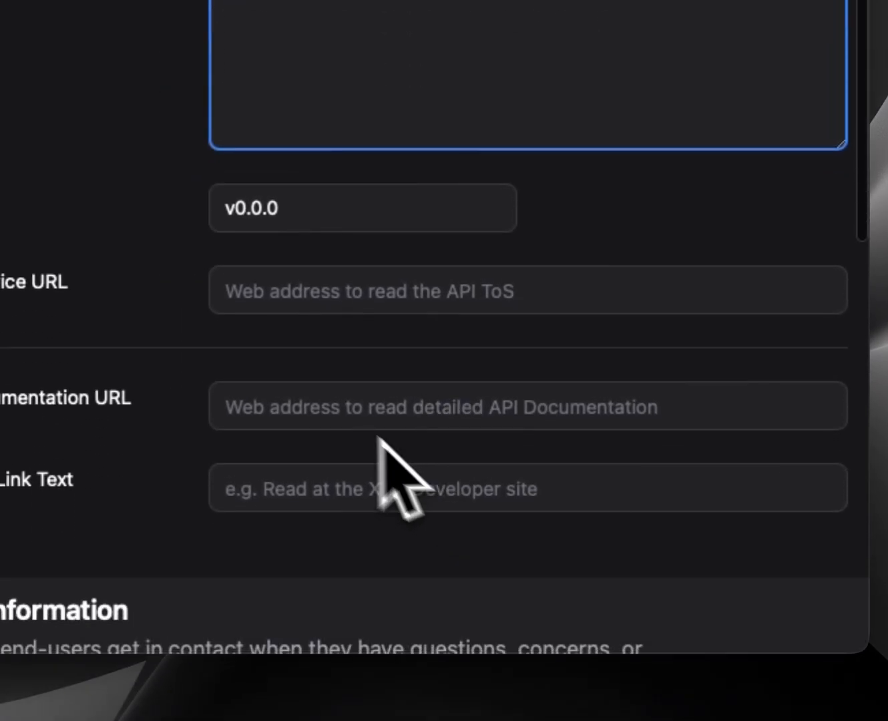
{"action": "left_click", "coordinate": [340, 414]}
{"action": "type", "text": "https://jsonplaceholder.typicode.com"}
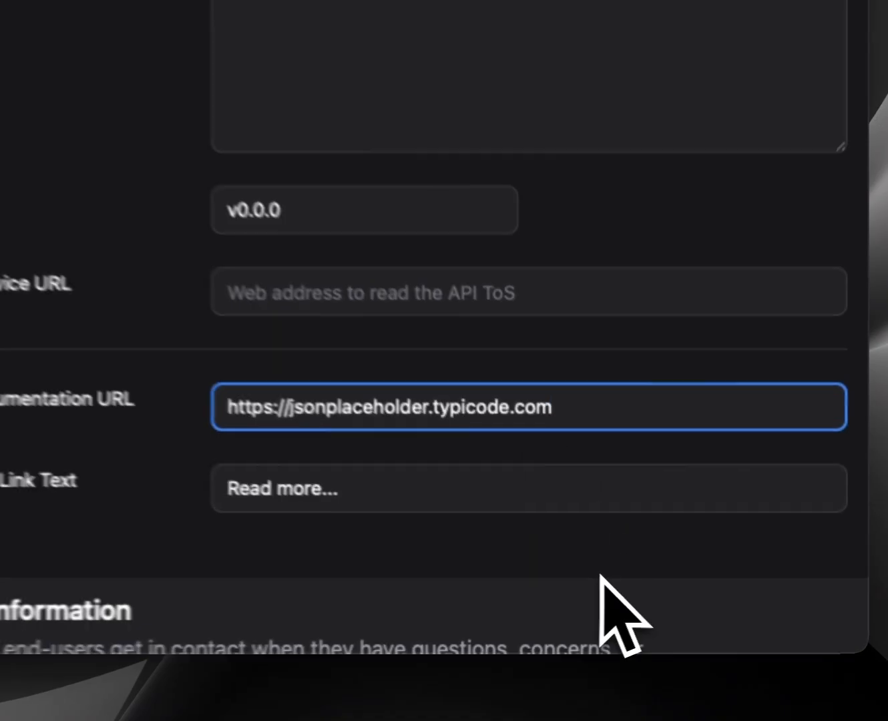
{"action": "left_click", "coordinate": [616, 572]}
{"action": "scroll", "coordinate": [686, 608], "scroll_direction": "down", "scroll_amount": 5}
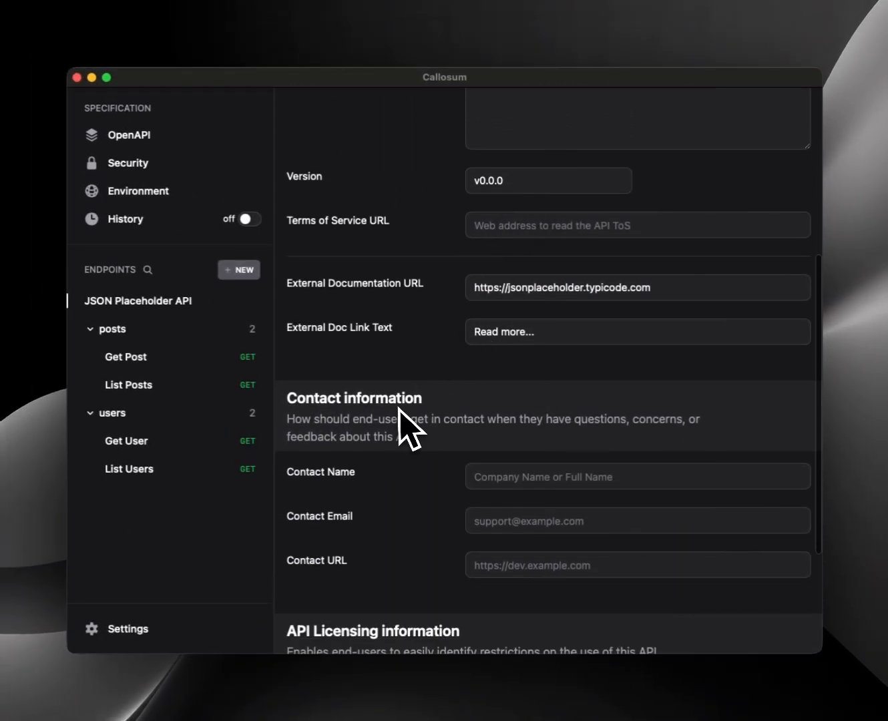
{"action": "scroll", "coordinate": [400, 424], "scroll_direction": "down", "scroll_amount": 4}
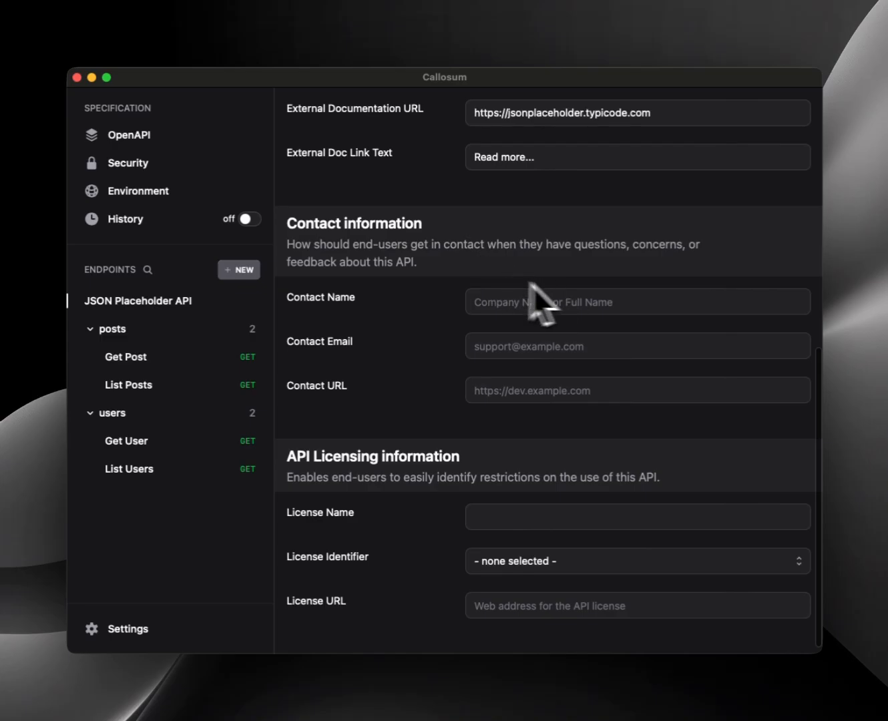
{"action": "scroll", "coordinate": [501, 267], "scroll_direction": "down", "scroll_amount": 1}
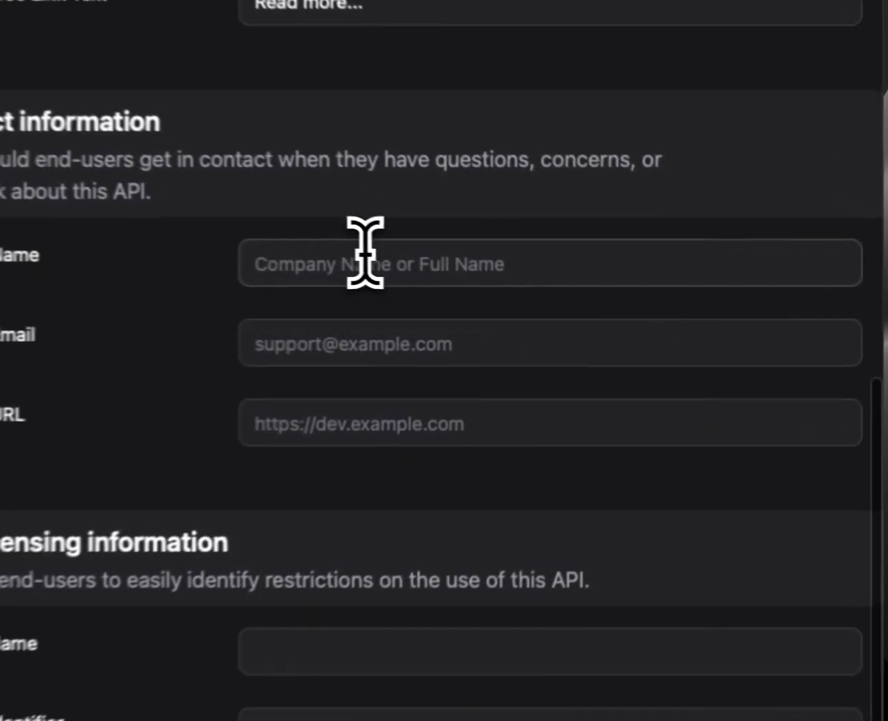
{"action": "left_click", "coordinate": [364, 253]}
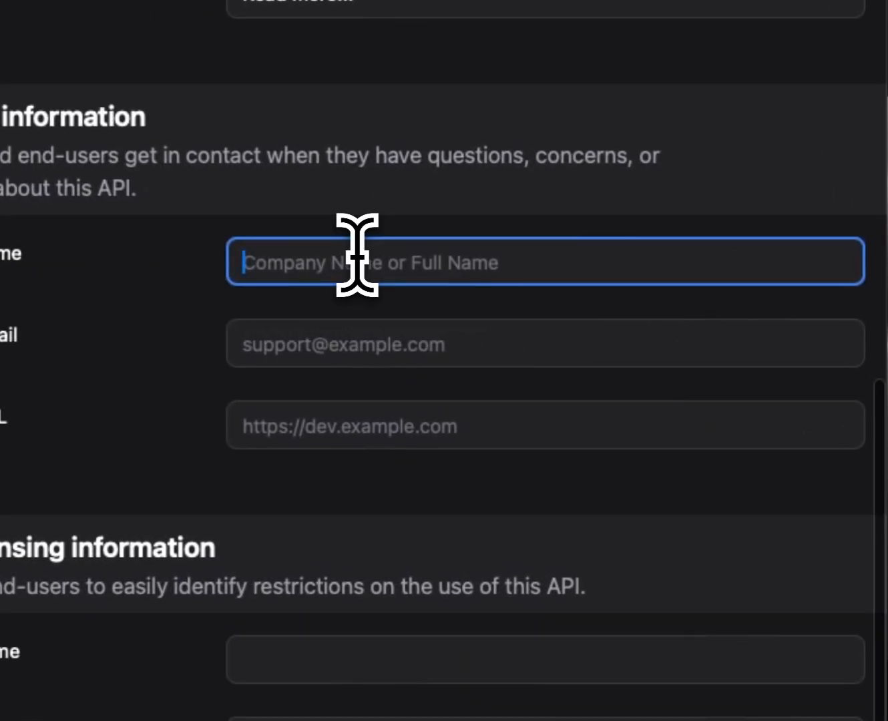
{"action": "type", "text": "typicode"}
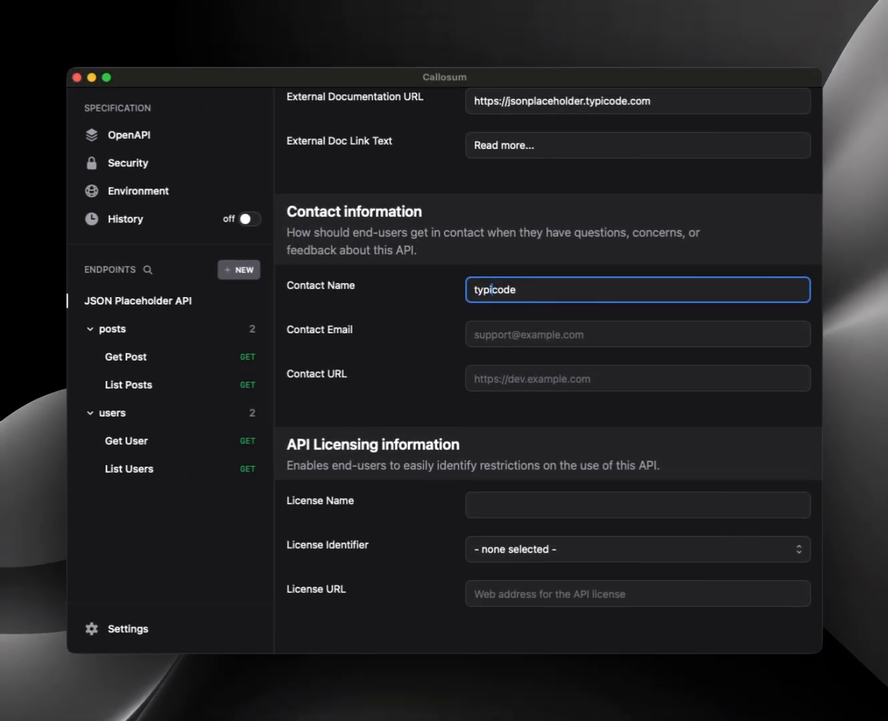
{"action": "key", "text": "super+Tab"}
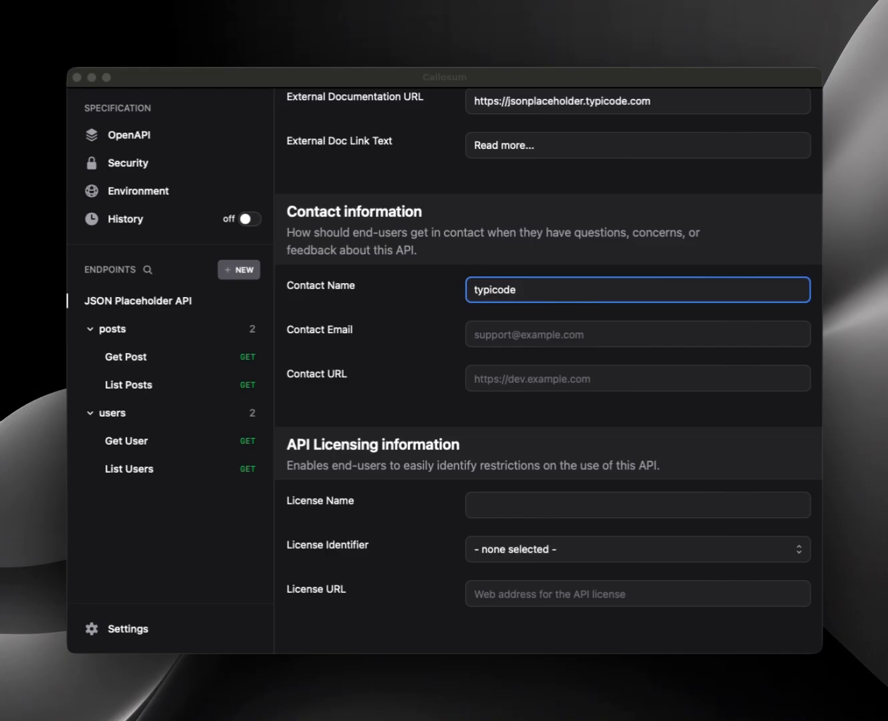
{"action": "key", "text": "super+Tab"}
{"action": "left_click", "coordinate": [520, 376]}
{"action": "type", "text": "https://github.com/typicode"}
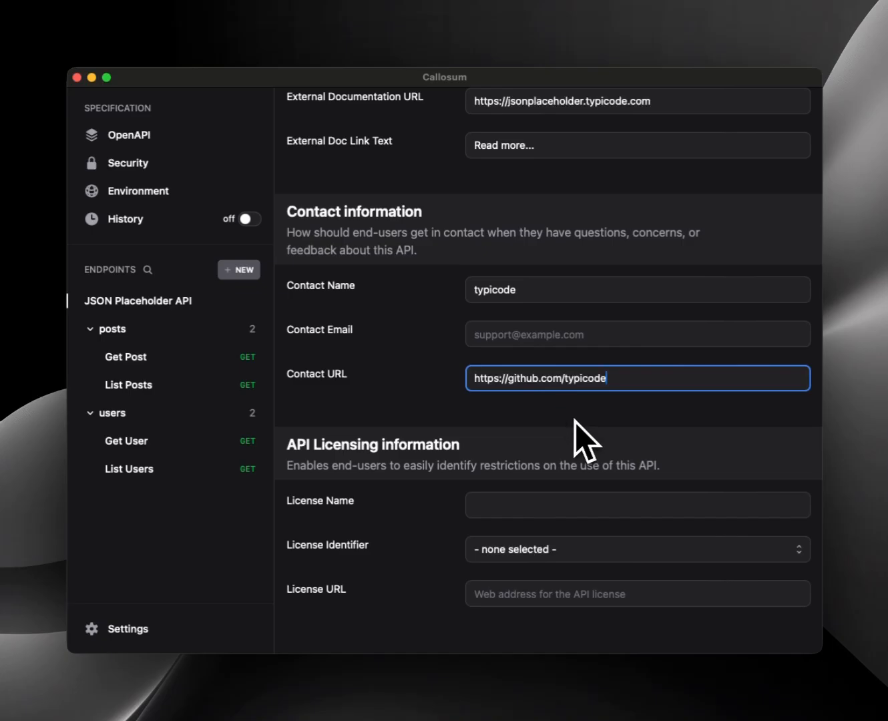
Choose MIT License (MIT) as the API's license identifier and view the finished API overview.
{"action": "left_click", "coordinate": [524, 552]}
{"action": "left_click", "coordinate": [524, 720]}
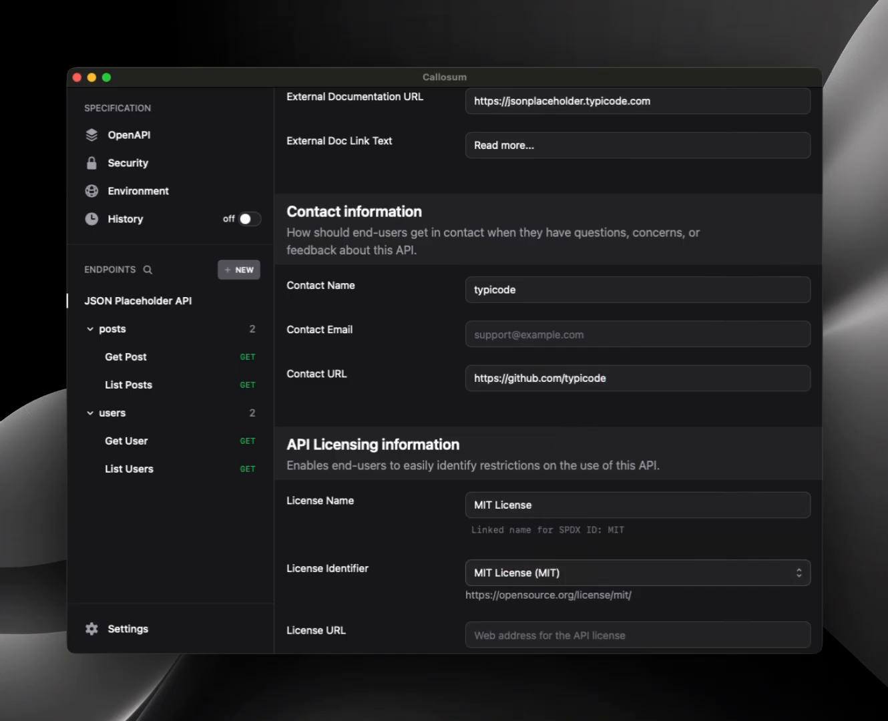
{"action": "scroll", "coordinate": [634, 431], "scroll_direction": "down", "scroll_amount": 2}
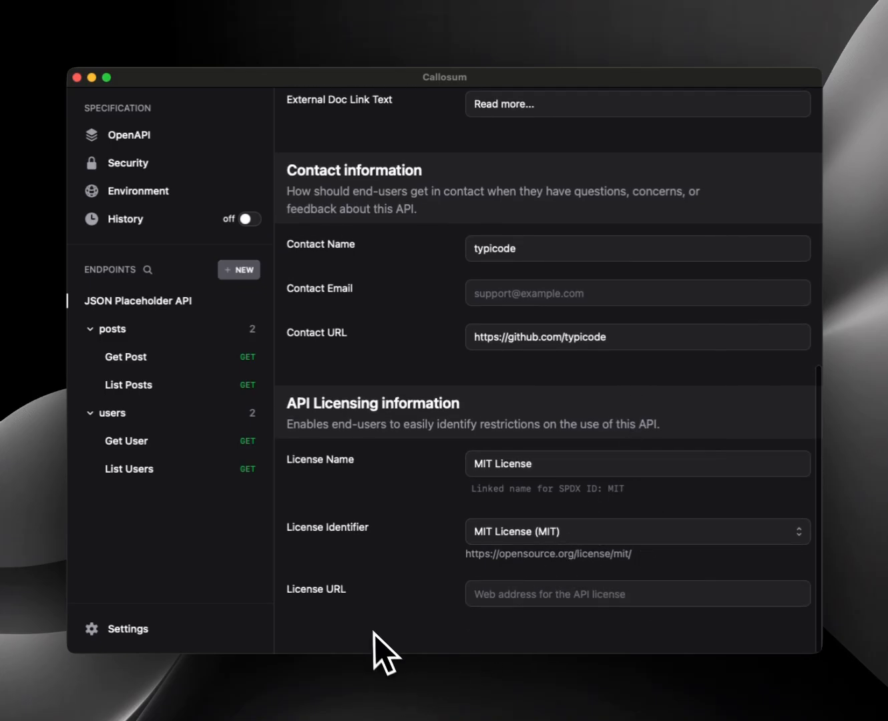
{"action": "scroll", "coordinate": [365, 637], "scroll_direction": "up", "scroll_amount": 10}
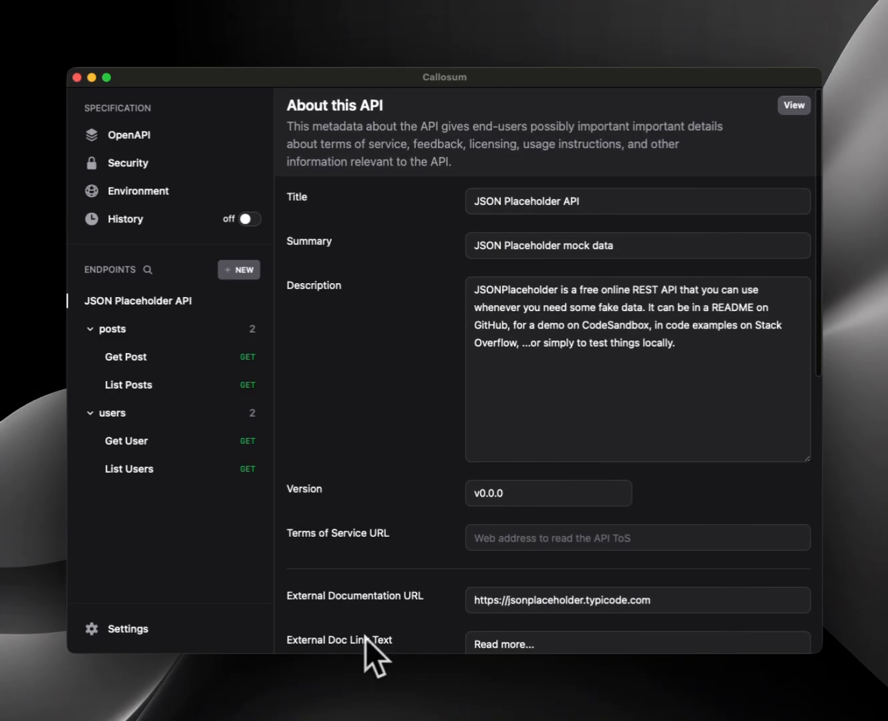
{"action": "left_click", "coordinate": [795, 107]}
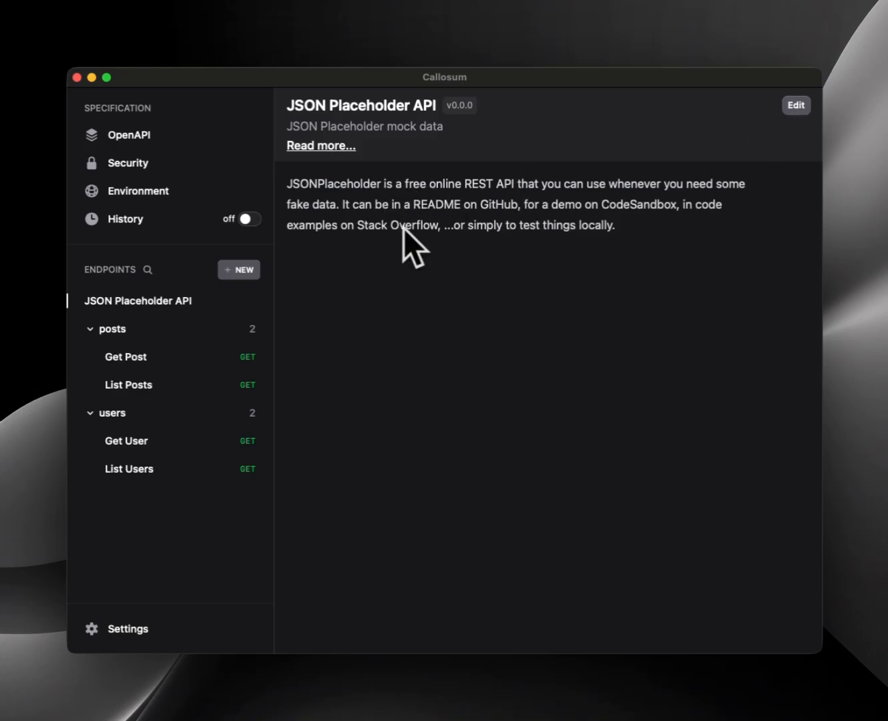
Review the generated OpenAPI YAML specification, from the info block through the tags and the post and user paths.
{"action": "left_click", "coordinate": [111, 140]}
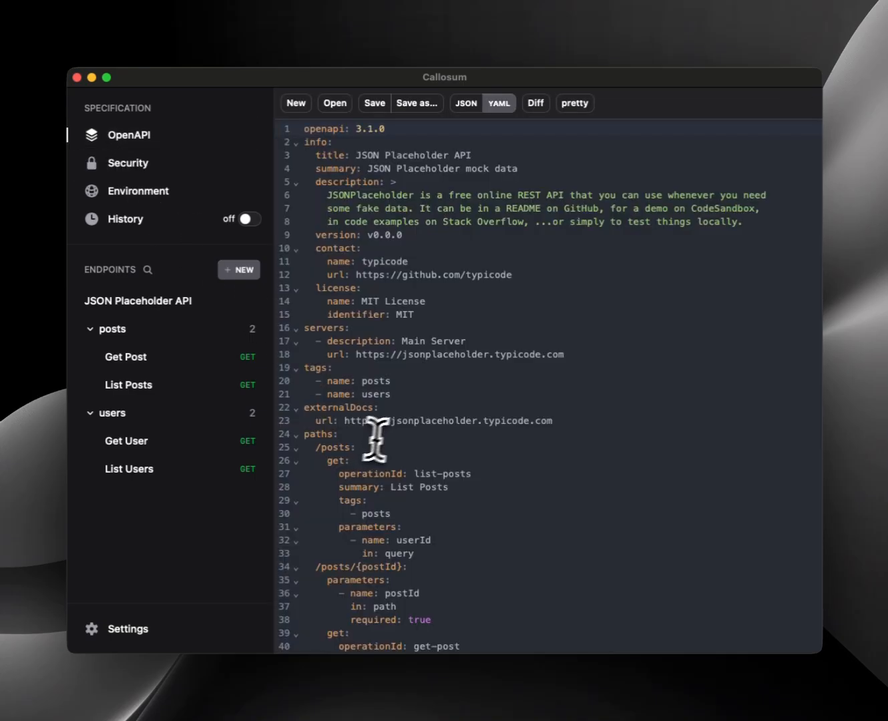
{"action": "left_click_drag", "start_coordinate": [511, 326], "coordinate": [400, 137]}
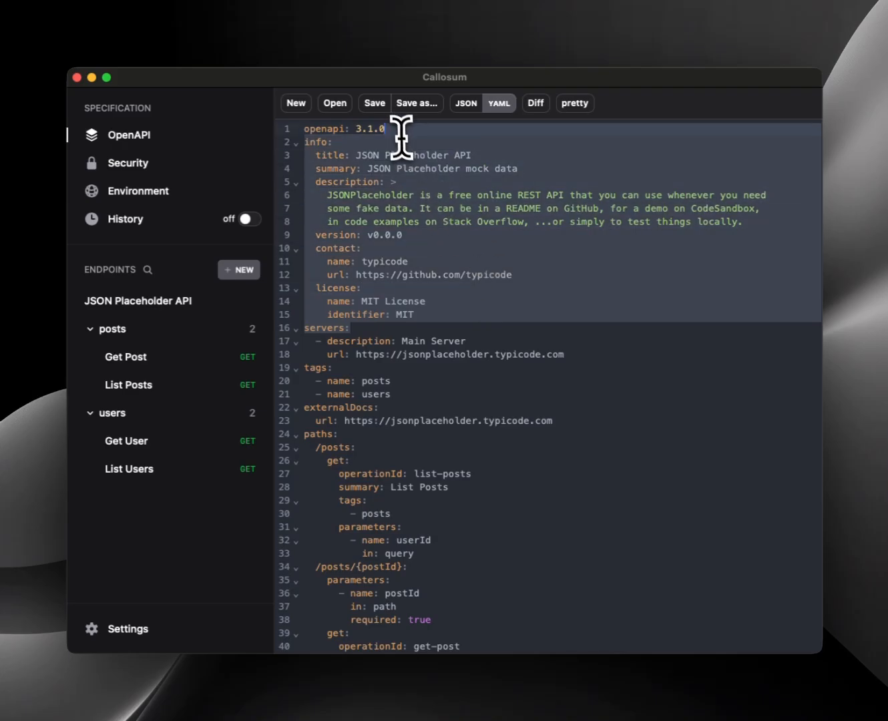
{"action": "left_click", "coordinate": [699, 314]}
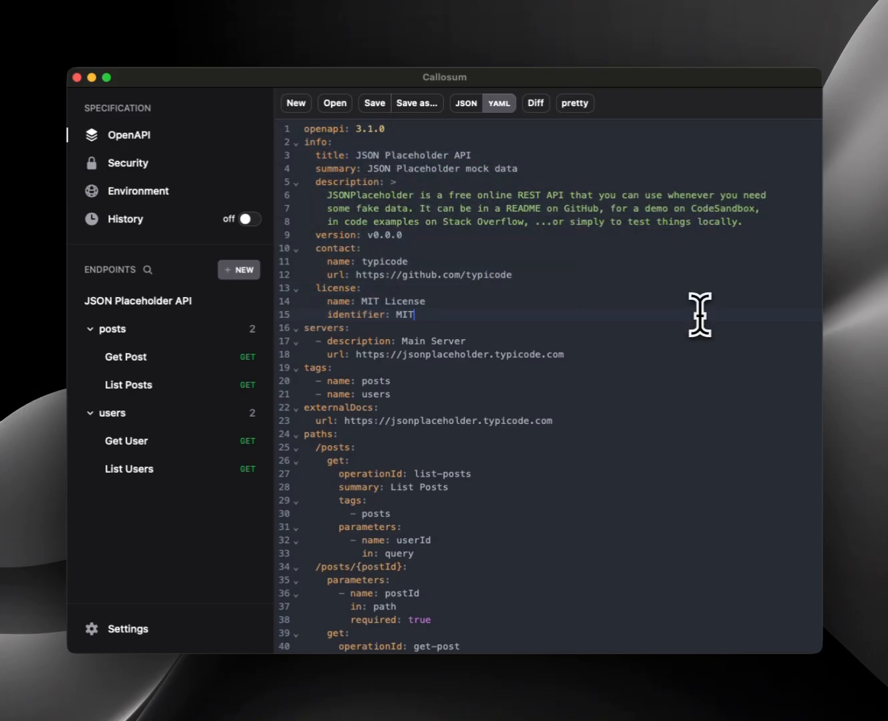
{"action": "scroll", "coordinate": [698, 321], "scroll_direction": "down", "scroll_amount": 10}
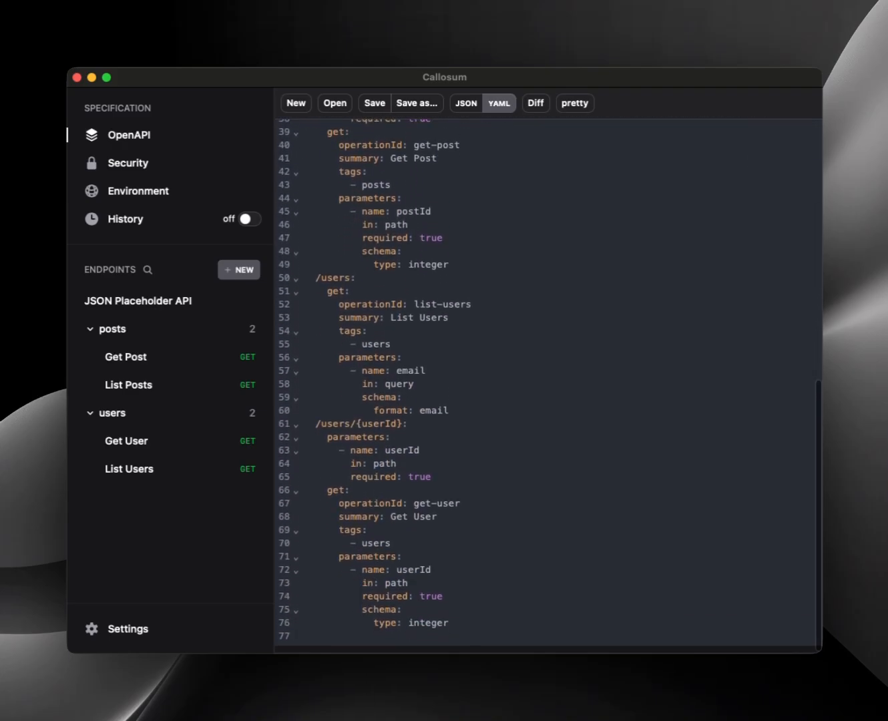
{"action": "scroll", "coordinate": [568, 368], "scroll_direction": "up", "scroll_amount": 10}
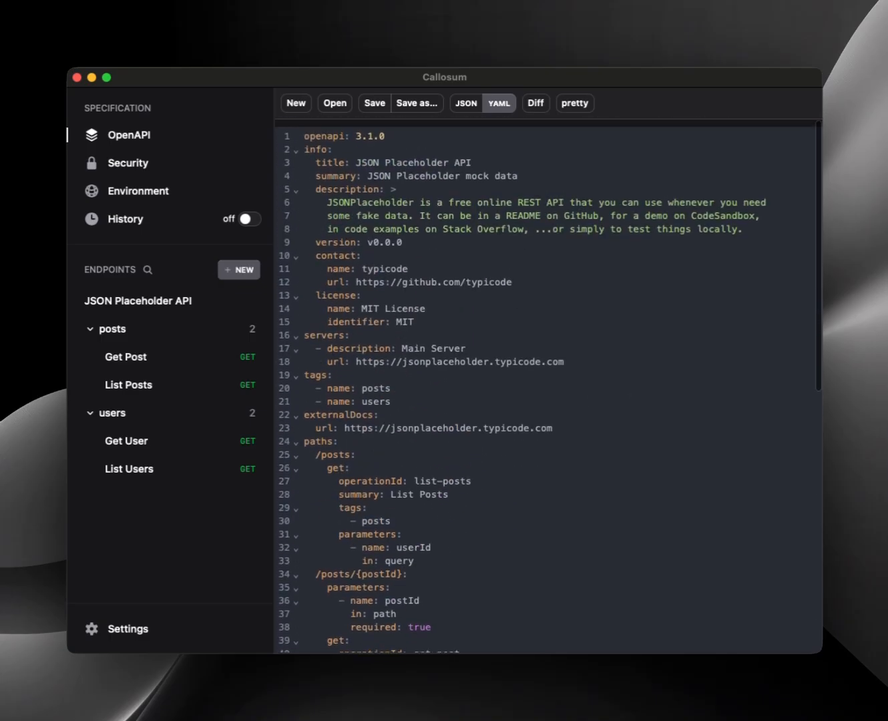